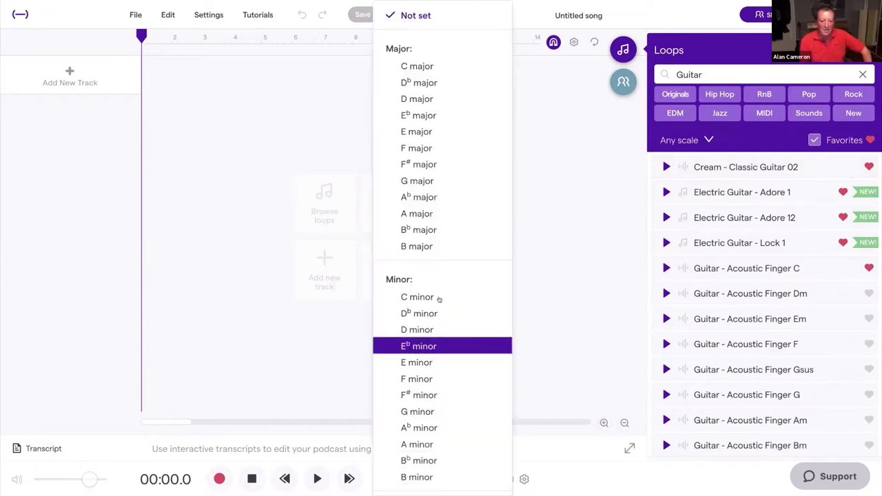
- Set the song key to C minor and add the Electric Guitar - Adore 12 loop as a new track
{"action": "left_click", "coordinate": [434, 298]}
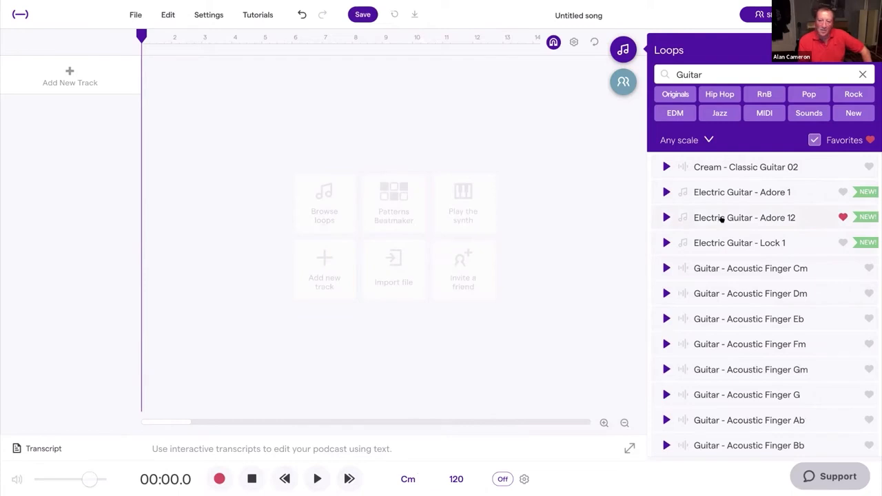
{"action": "double_click", "coordinate": [729, 218]}
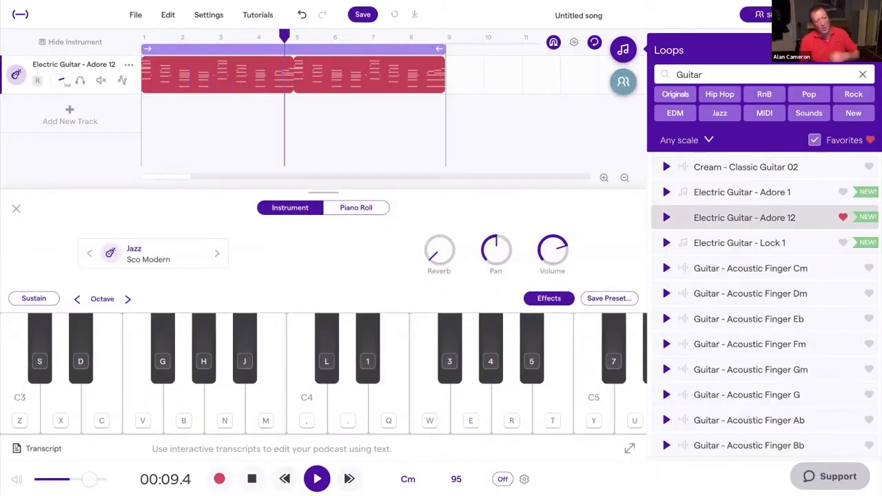
- Try the Classic Dist effect on the electric guitar track with its Tone turned down, and remove it again
{"action": "left_click", "coordinate": [549, 298]}
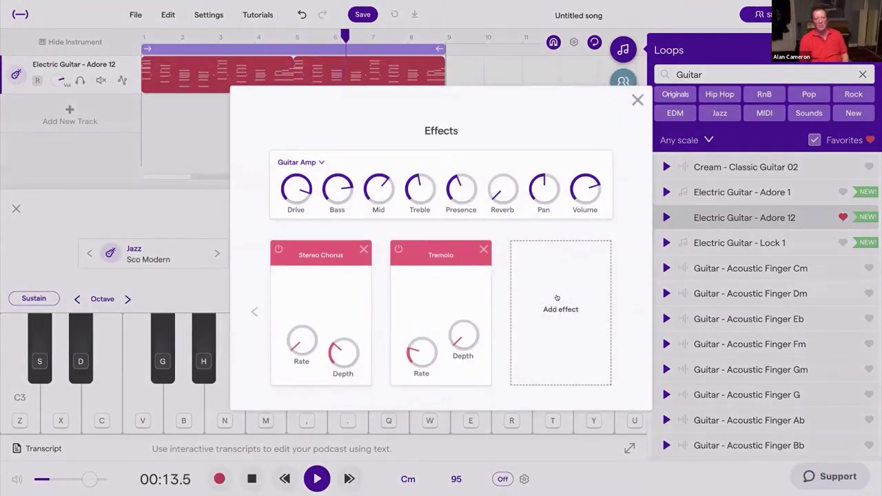
{"action": "left_click", "coordinate": [557, 298]}
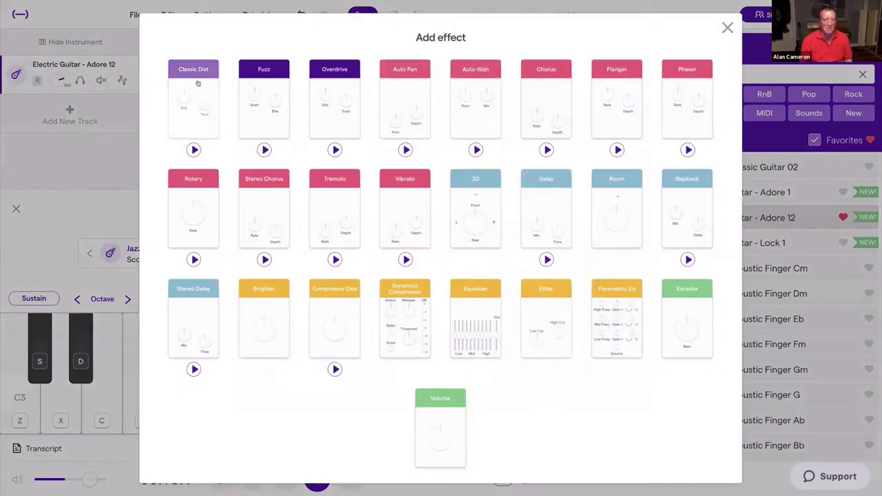
{"action": "left_click", "coordinate": [197, 85]}
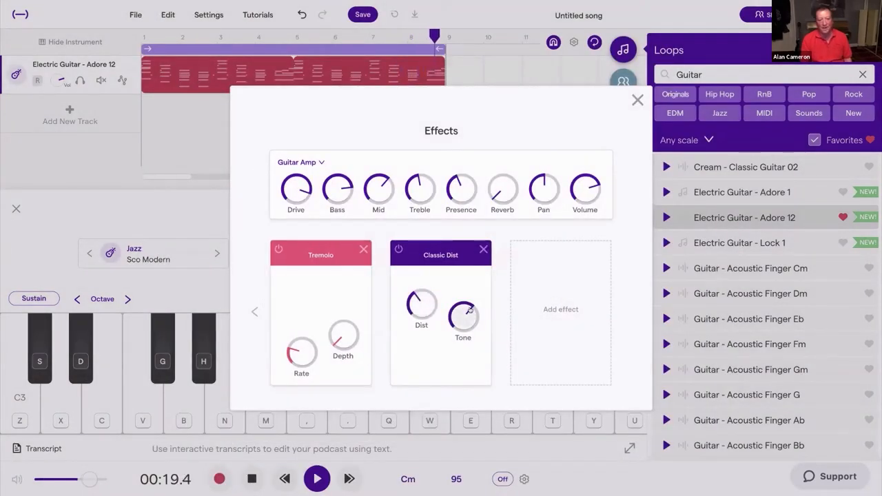
{"action": "left_click_drag", "start_coordinate": [461, 316], "coordinate": [452, 339]}
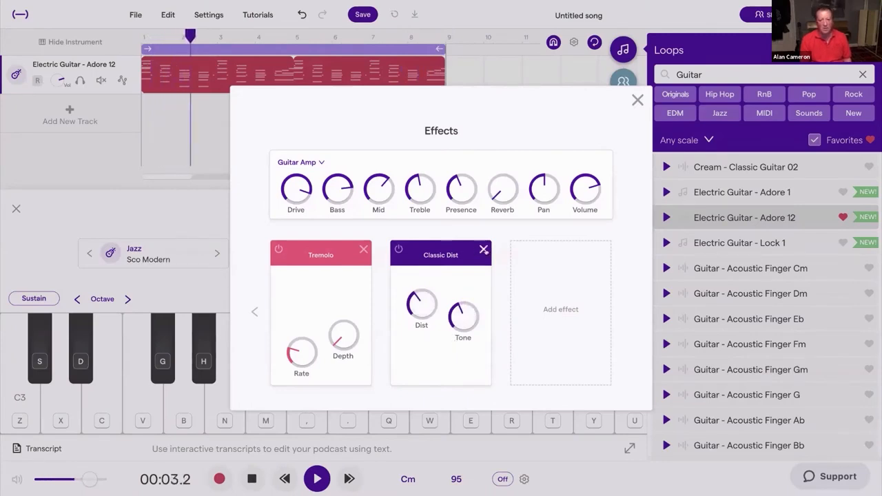
{"action": "left_click", "coordinate": [483, 249]}
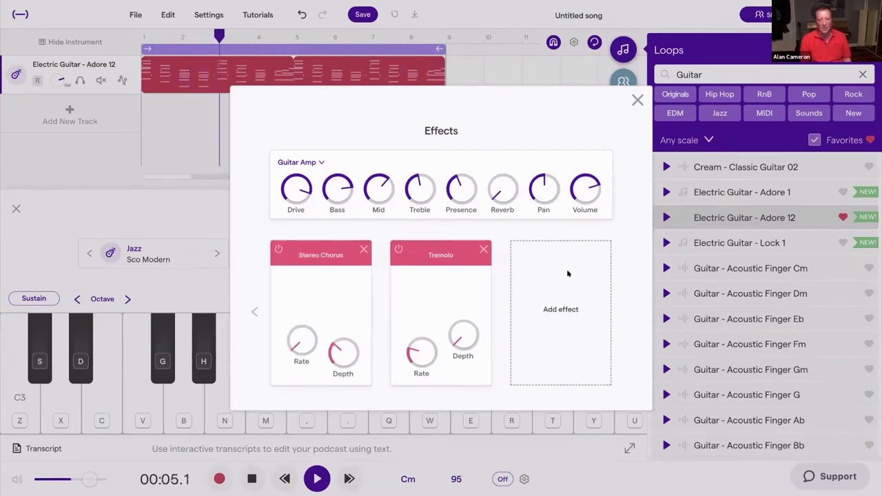
- Try the Flanger effect on the electric guitar track with raised Rate and Depth, remove it and close the effects
{"action": "left_click", "coordinate": [570, 275]}
{"action": "left_click", "coordinate": [621, 82]}
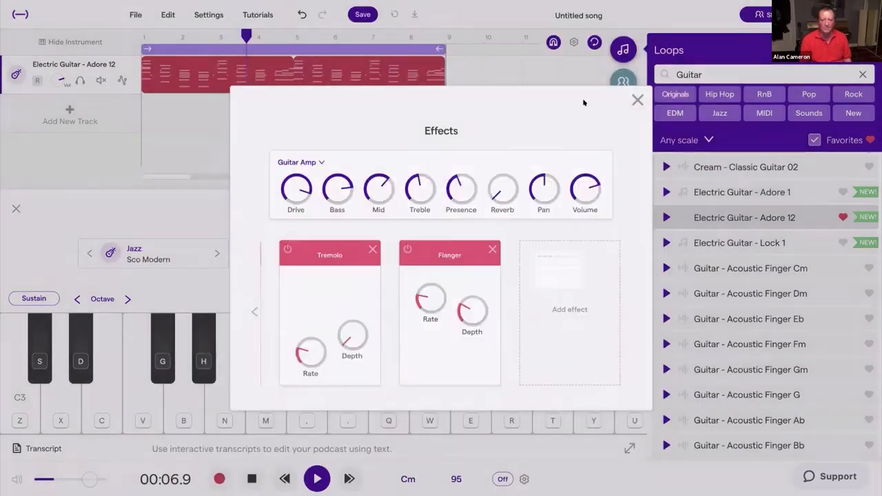
{"action": "left_click_drag", "start_coordinate": [409, 298], "coordinate": [417, 270]}
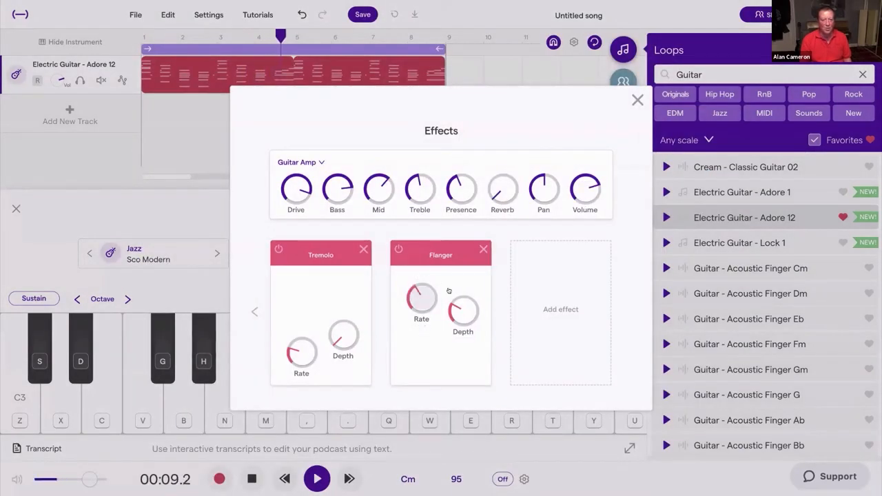
{"action": "left_click_drag", "start_coordinate": [458, 308], "coordinate": [462, 290]}
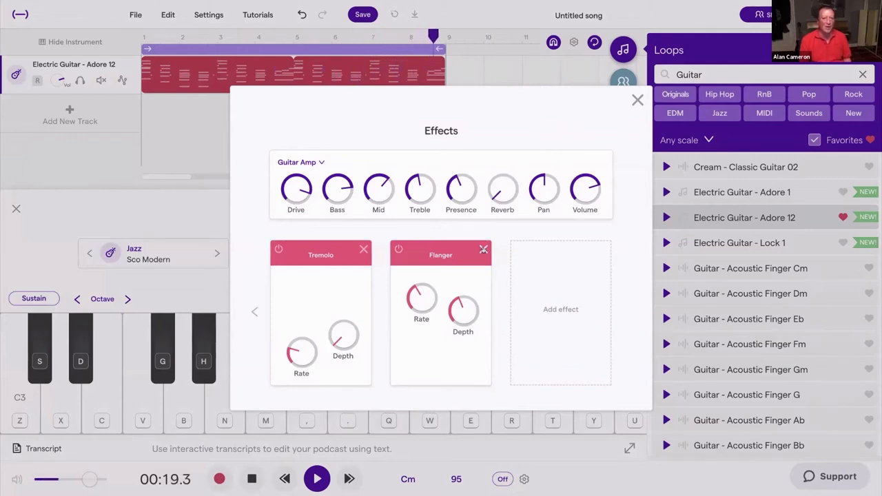
{"action": "left_click", "coordinate": [483, 250]}
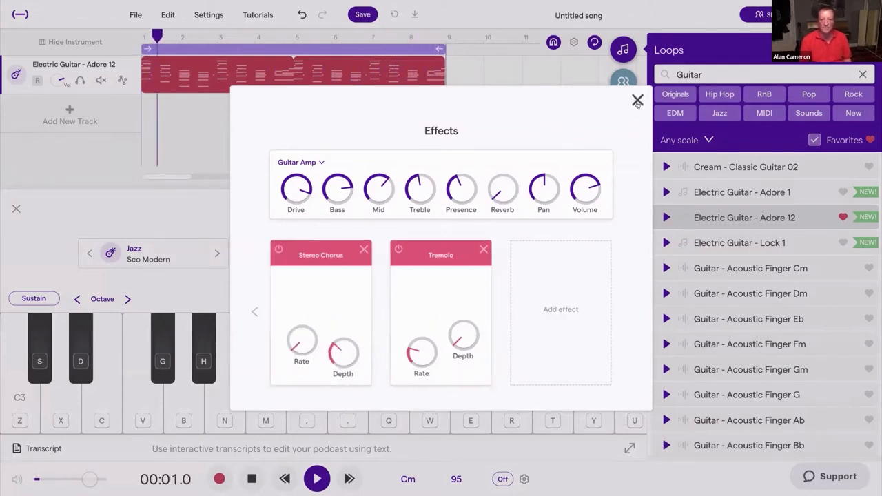
{"action": "left_click", "coordinate": [636, 101]}
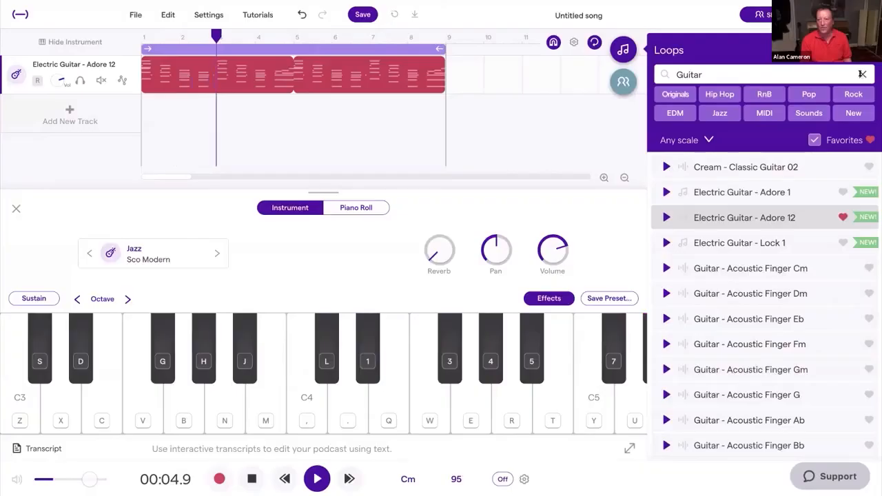
- Filter the loop library to drums and add the Atlantis - Ambidance 05 (Full Beat) loop as a second track
{"action": "left_click", "coordinate": [866, 75]}
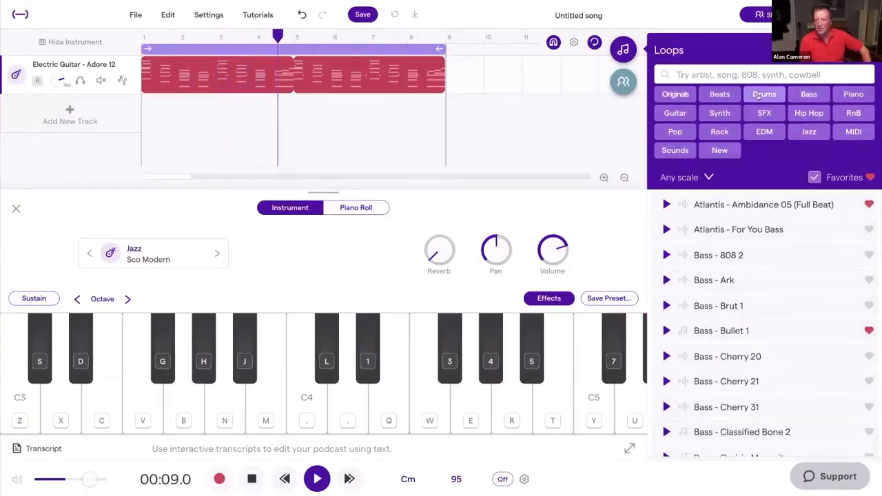
{"action": "left_click", "coordinate": [758, 96]}
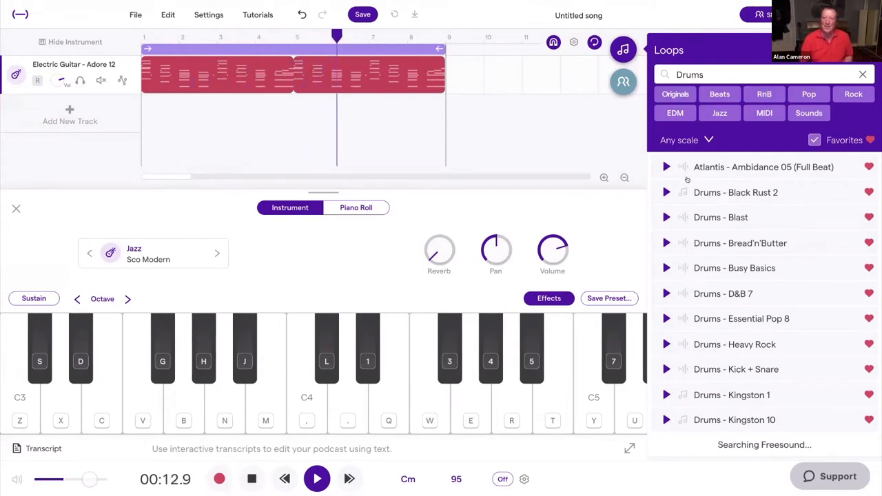
{"action": "left_click", "coordinate": [732, 172]}
{"action": "left_click", "coordinate": [733, 171]}
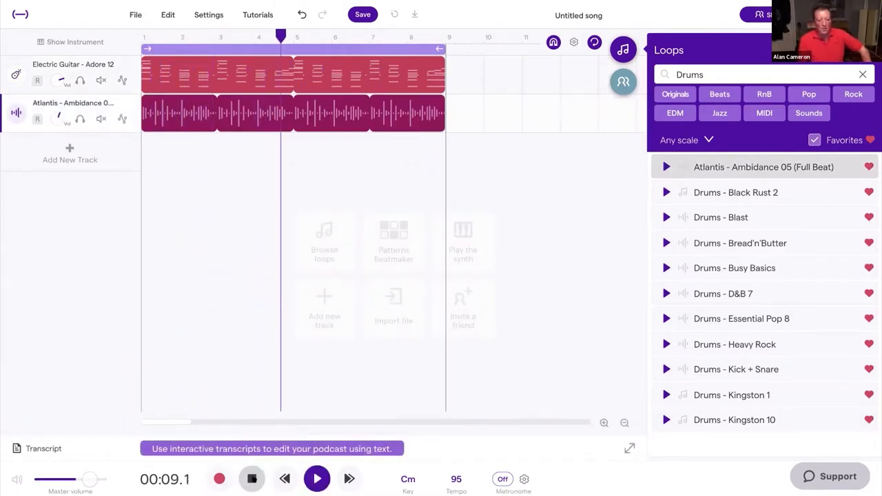
- Stop playback and confirm the song tempo at 95 BPM
{"action": "left_click", "coordinate": [252, 479]}
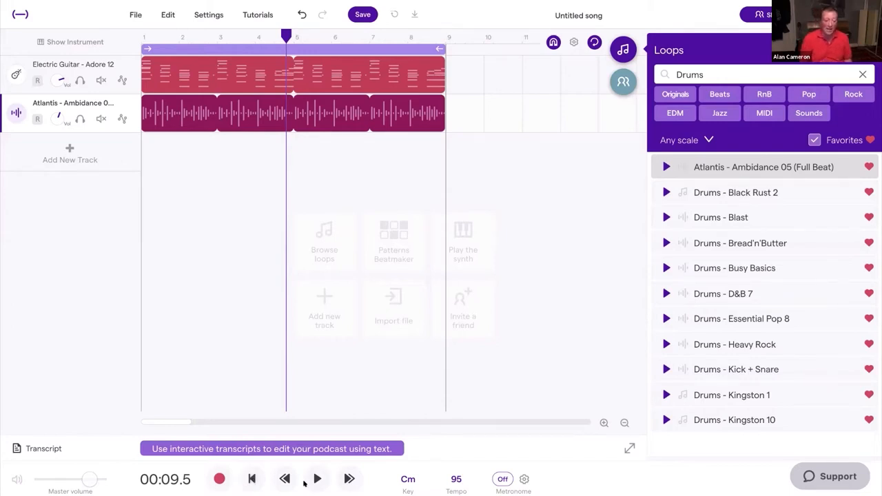
{"action": "left_click", "coordinate": [456, 479]}
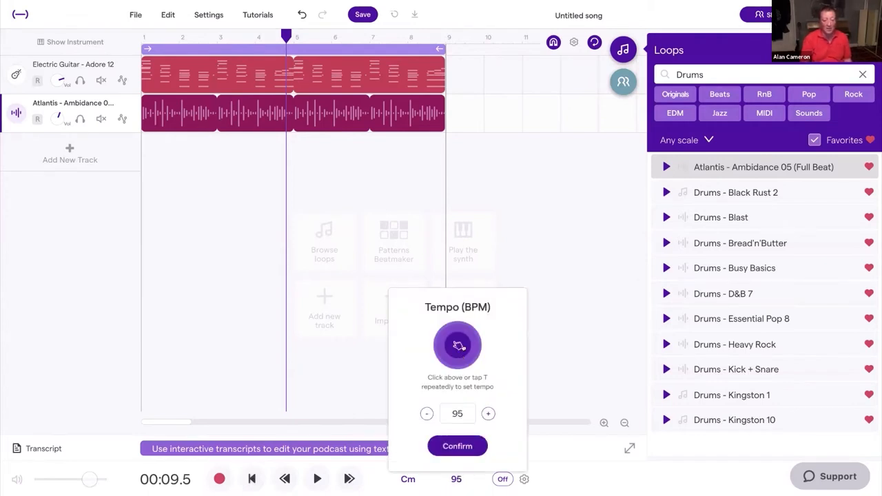
{"action": "left_click", "coordinate": [457, 446]}
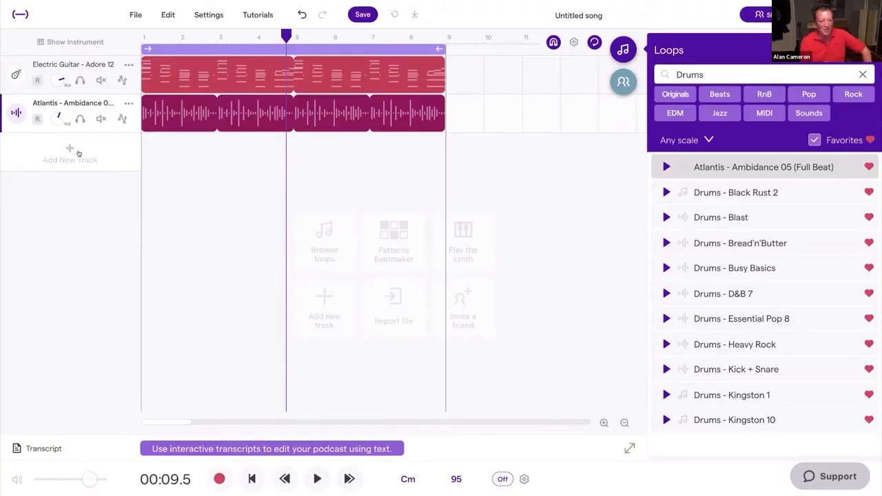
- Add a new piano and keyboards track with the Grand Piano instrument
{"action": "left_click", "coordinate": [78, 152]}
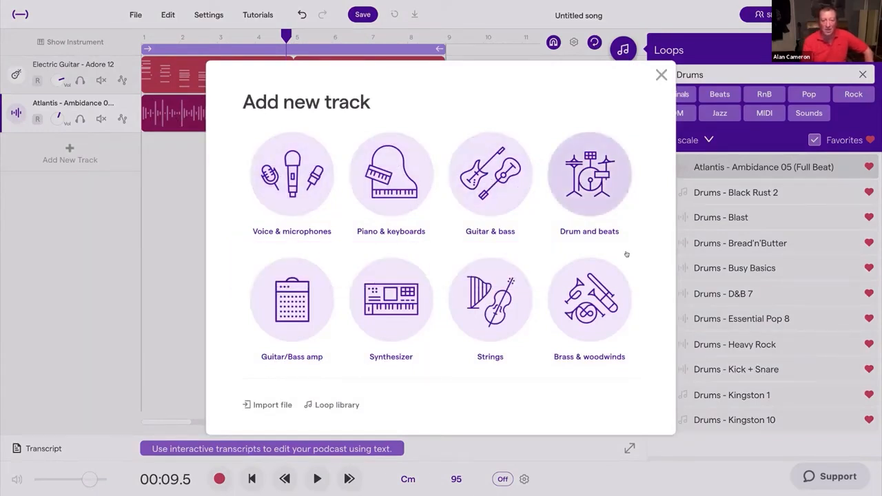
{"action": "left_click", "coordinate": [389, 178]}
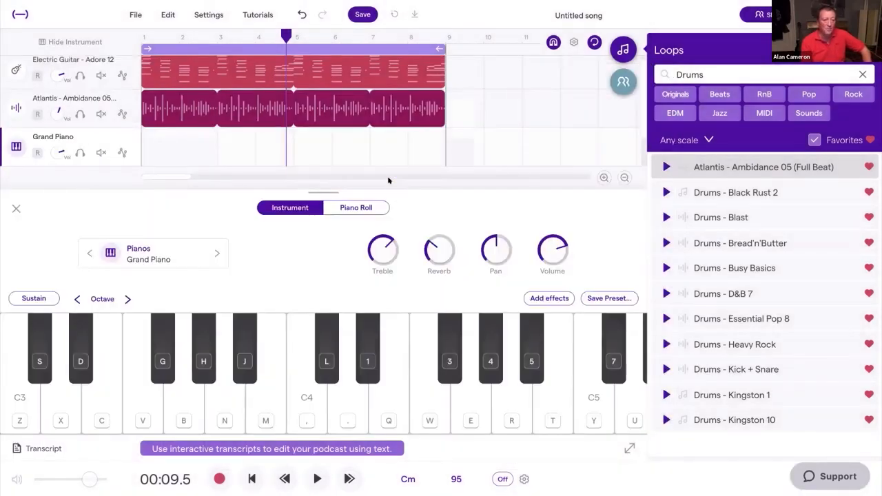
- Audition notes across the Grand Piano's virtual keyboard from C3 up past C4, and close the instrument view
{"action": "left_click", "coordinate": [391, 400]}
{"action": "left_click", "coordinate": [309, 400]}
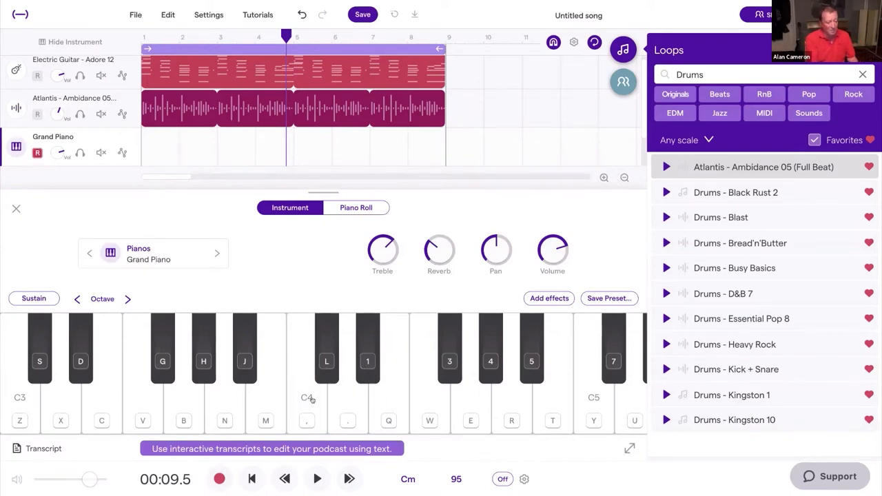
{"action": "key", "text": "q"}
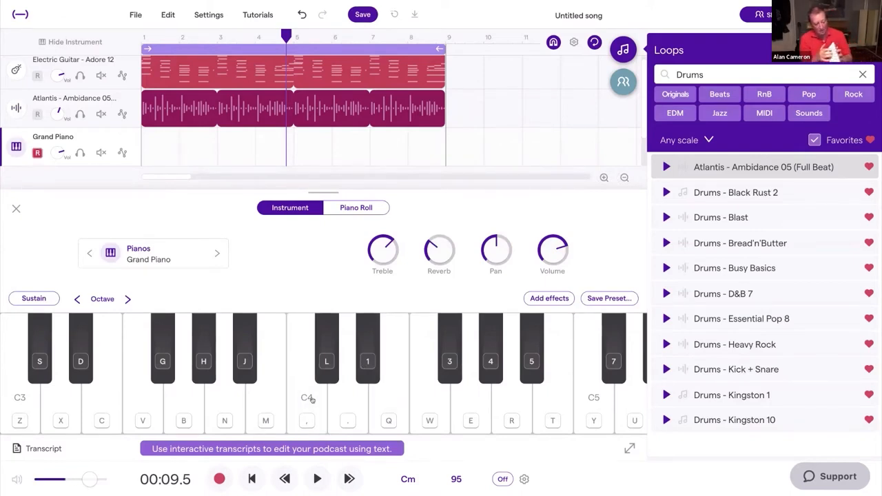
{"action": "key", "text": "r"}
{"action": "key", "text": "t"}
{"action": "key", "text": "r"}
{"action": "key", "text": "e"}
{"action": "key", "text": "r"}
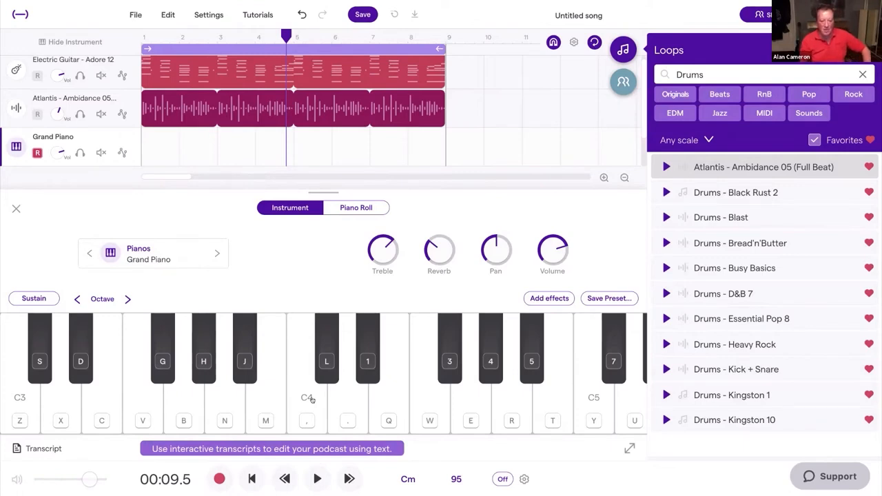
{"action": "key", "text": "z"}
{"action": "key", "text": "d"}
{"action": "key", "text": "v"}
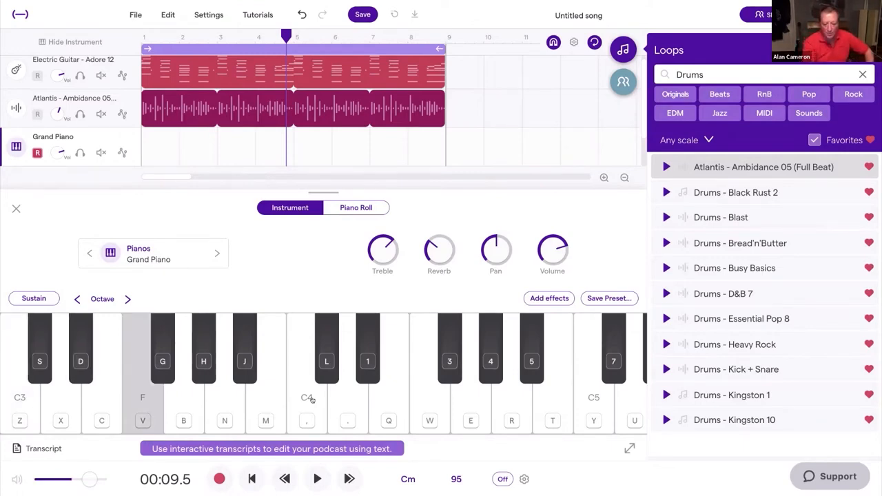
{"action": "key", "text": "b"}
{"action": "key", "text": "comma"}
{"action": "key", "text": "1"}
{"action": "key", "text": "w"}
{"action": "key", "text": "e"}
{"action": "key", "text": "1"}
{"action": "key", "text": "comma"}
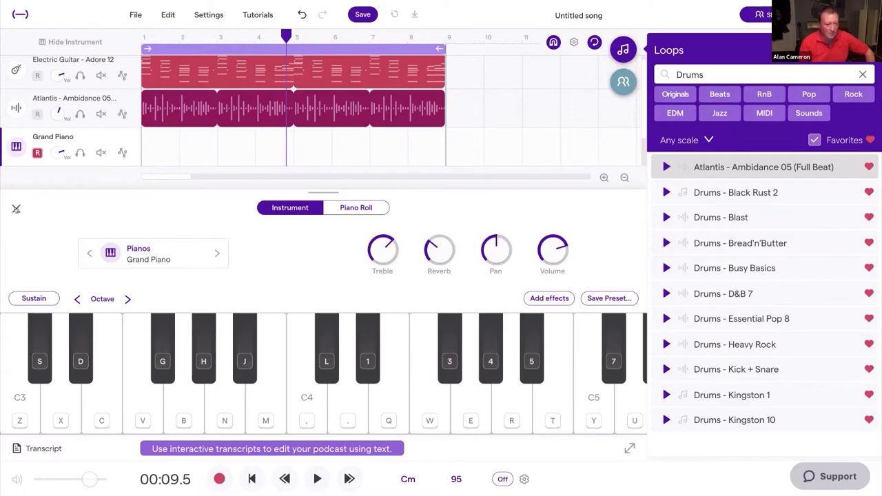
{"action": "left_click", "coordinate": [16, 208]}
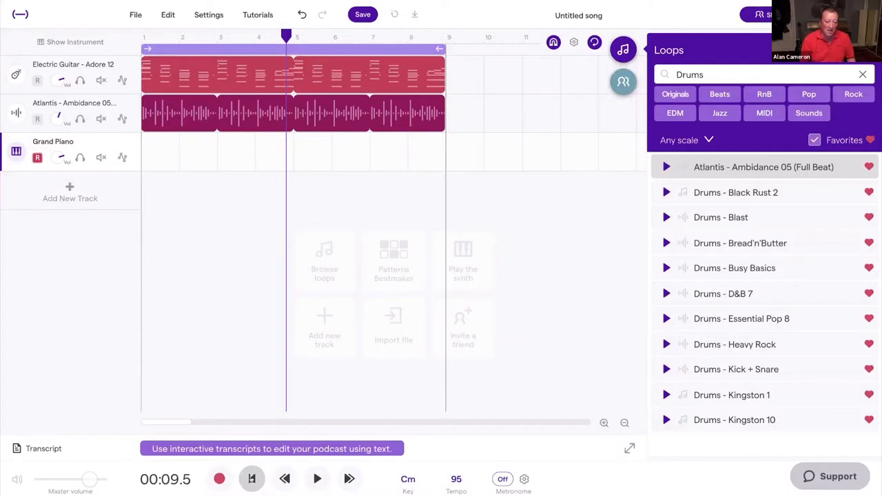
- Return to the start of the song and record an eight-bar piano take on the Grand Piano track
{"action": "left_click", "coordinate": [252, 478]}
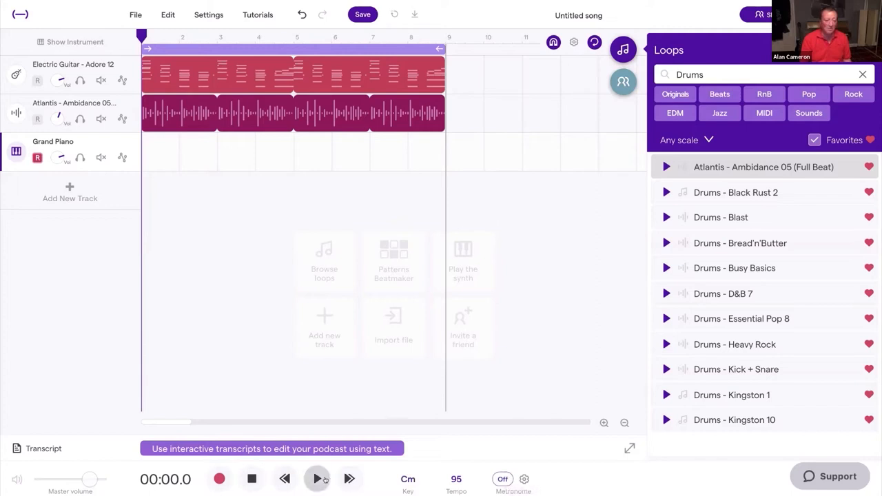
{"action": "left_click", "coordinate": [222, 478]}
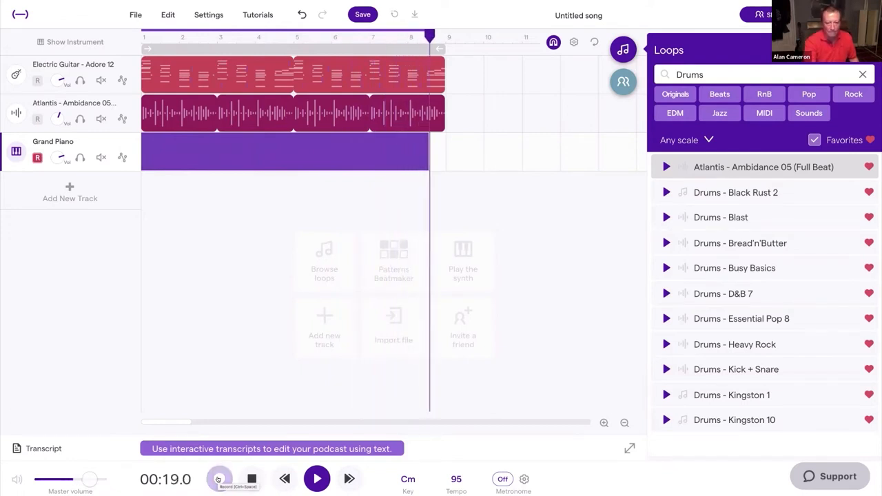
{"action": "left_click", "coordinate": [218, 479]}
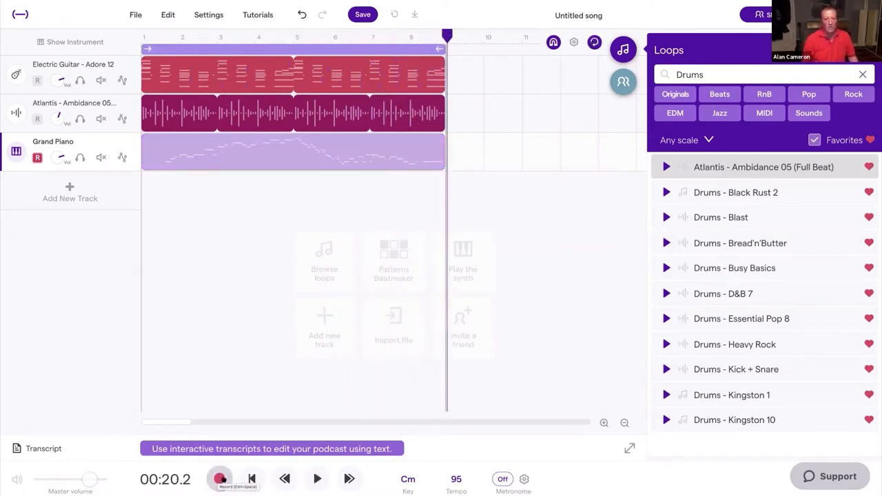
- Open the recorded piano region's notes in the piano roll, enlarge them and play the take back to review it
{"action": "double_click", "coordinate": [273, 160]}
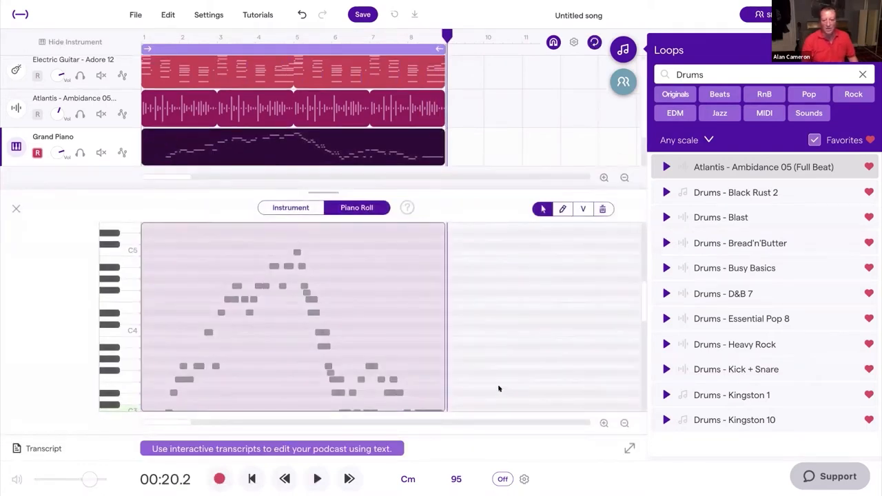
{"action": "left_click", "coordinate": [602, 424]}
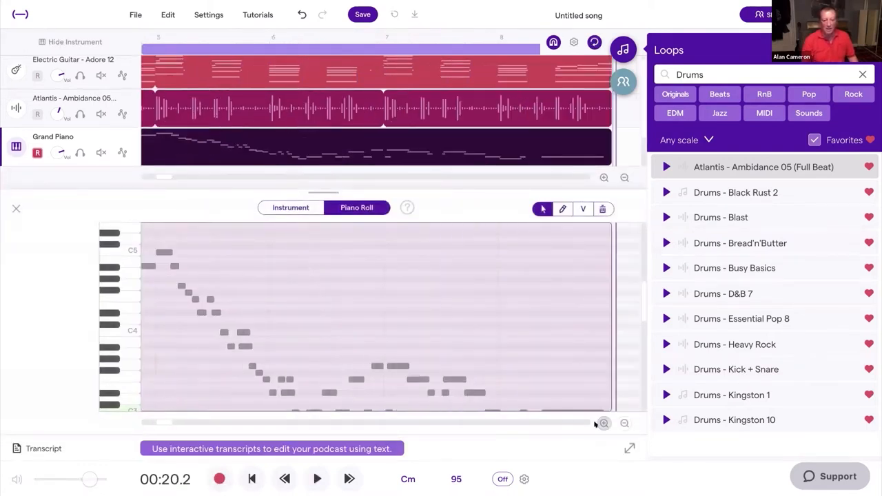
{"action": "scroll", "coordinate": [415, 317], "scroll_direction": "down", "scroll_amount": 2}
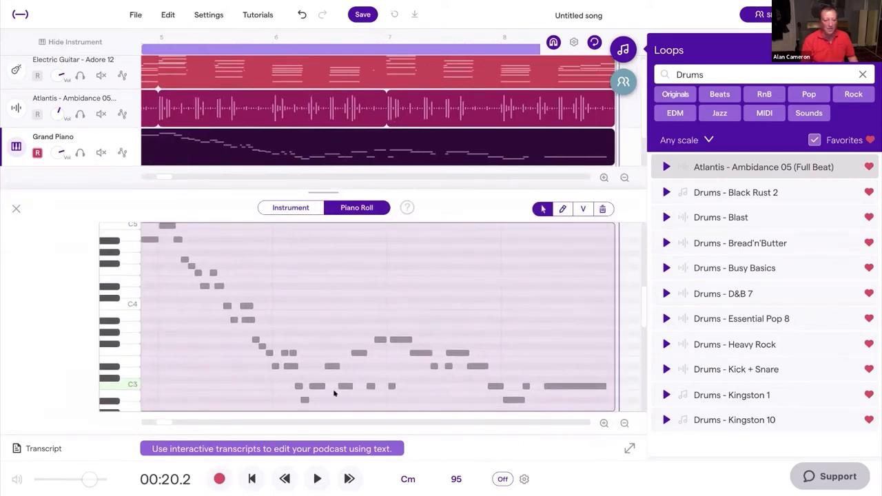
{"action": "left_click_drag", "start_coordinate": [165, 424], "coordinate": [152, 424]}
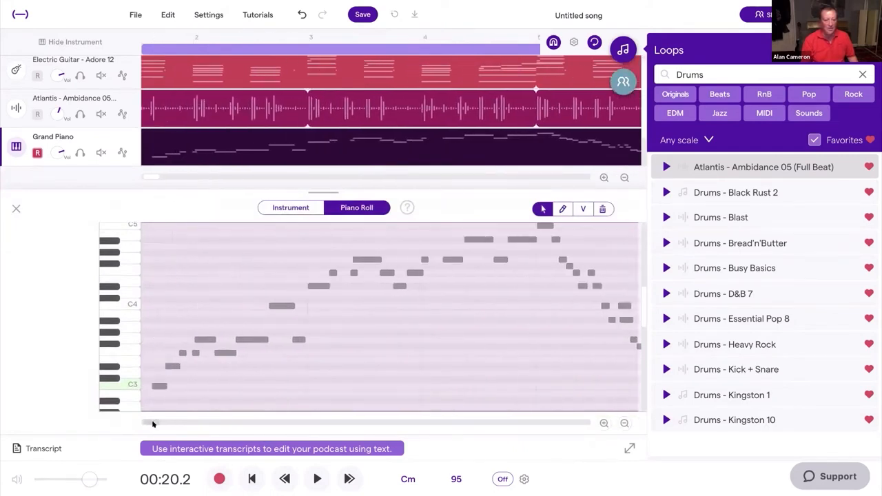
{"action": "left_click", "coordinate": [316, 479]}
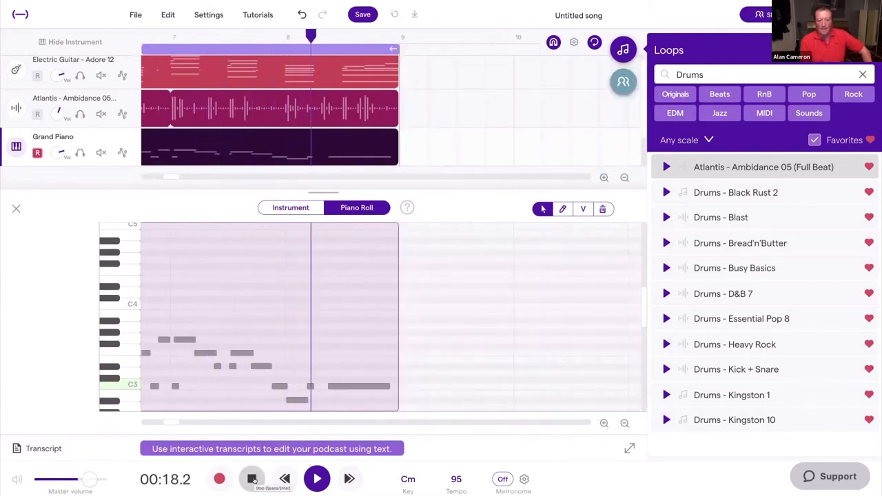
{"action": "left_click", "coordinate": [252, 479]}
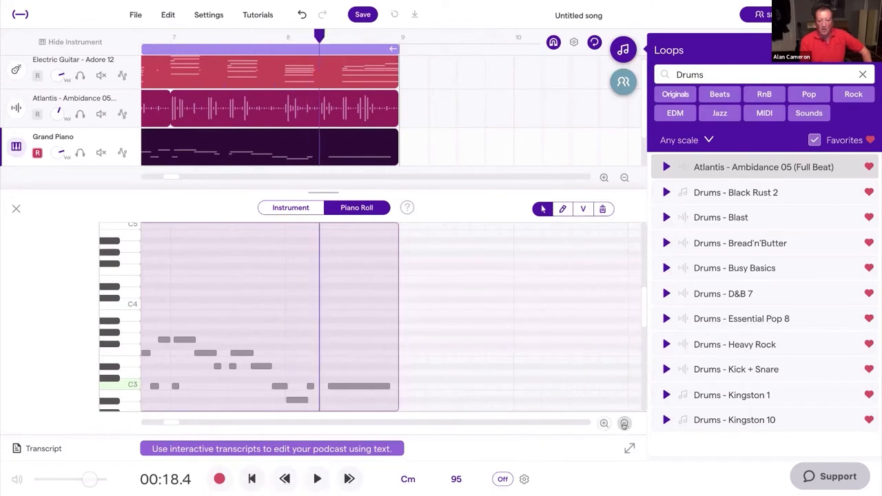
- Change the Grand Piano track's instrument to the Rhodes preset from the Keyboards category's Pianos group
{"action": "left_click", "coordinate": [625, 424]}
{"action": "left_click_drag", "start_coordinate": [185, 425], "coordinate": [175, 425]}
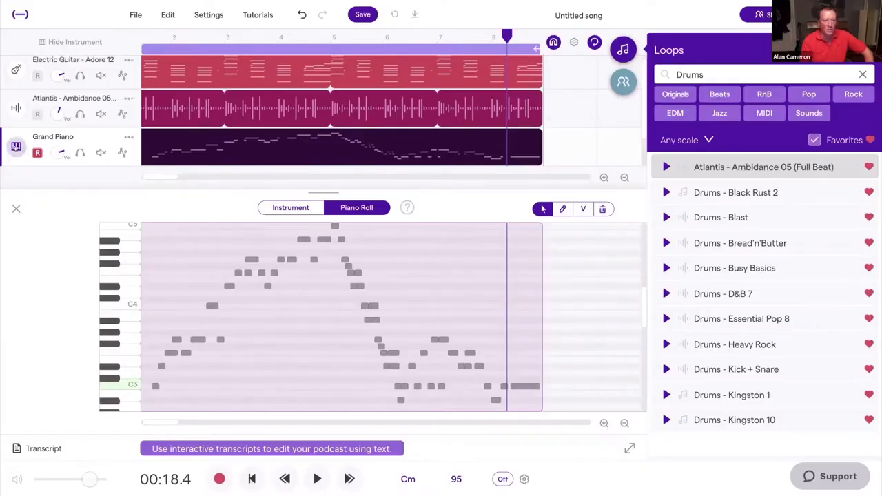
{"action": "left_click", "coordinate": [17, 147]}
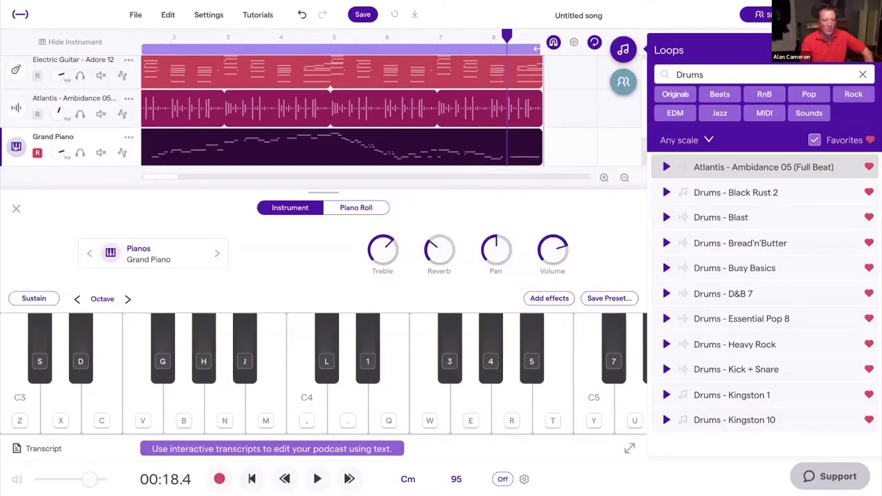
{"action": "left_click", "coordinate": [110, 253]}
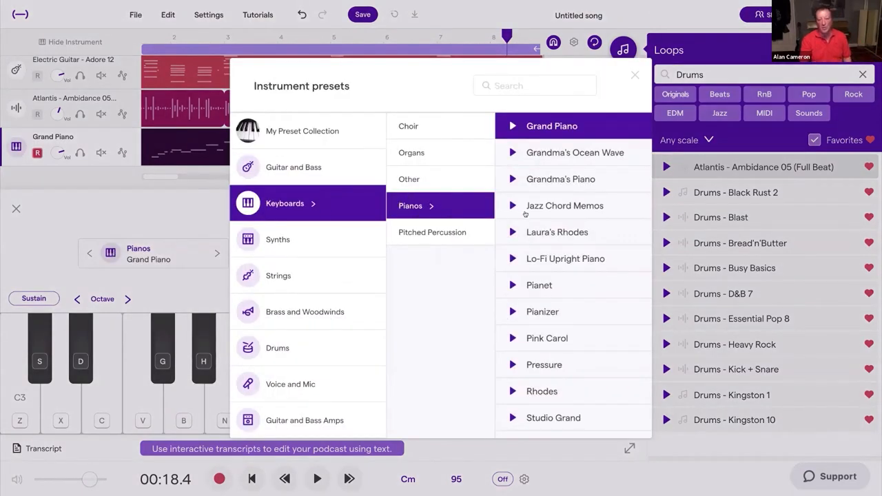
{"action": "scroll", "coordinate": [574, 305], "scroll_direction": "down", "scroll_amount": 3}
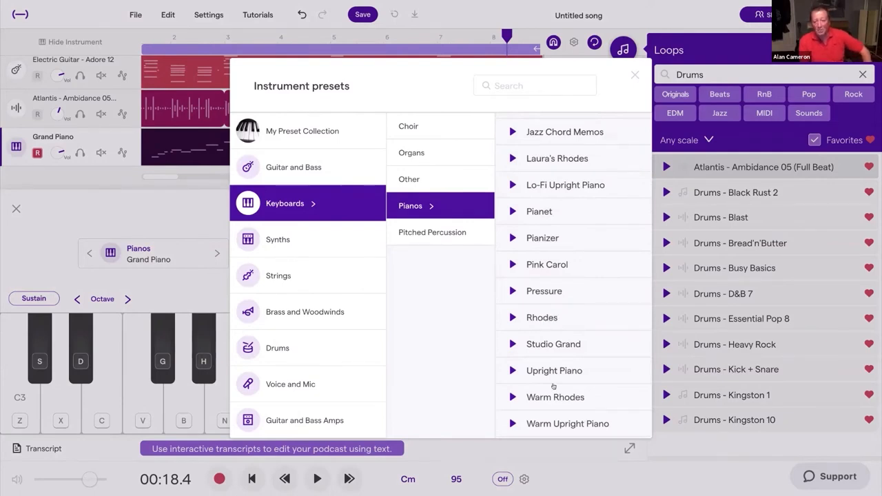
{"action": "scroll", "coordinate": [562, 412], "scroll_direction": "down", "scroll_amount": 1}
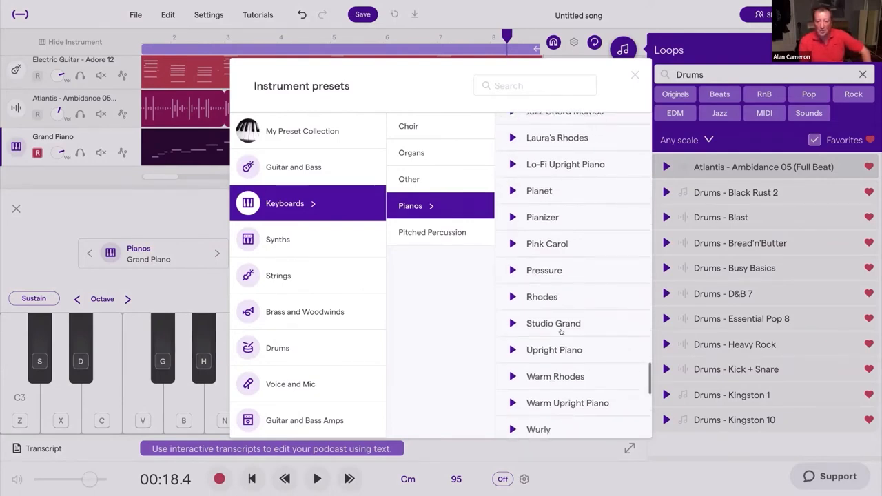
{"action": "left_click", "coordinate": [538, 297]}
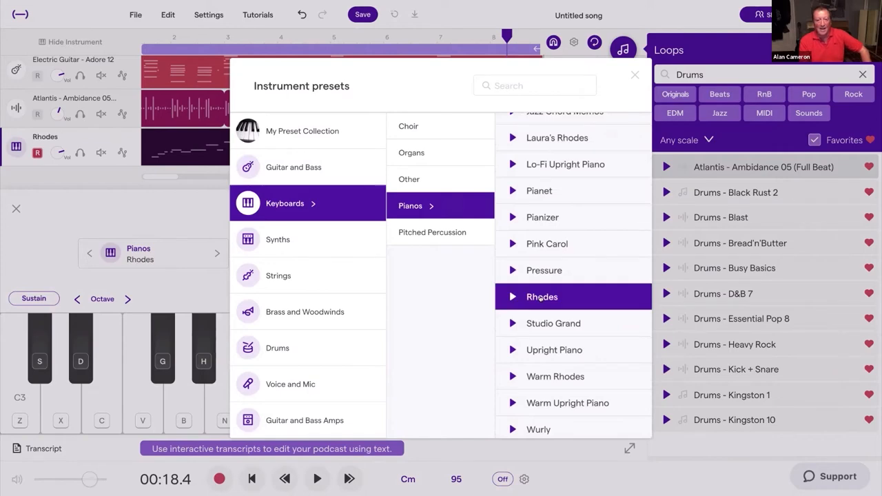
- Raise the Rhodes' reverb to about halfway, audition the C4 and D# notes before and after, and close the instrument view
{"action": "left_click", "coordinate": [366, 348]}
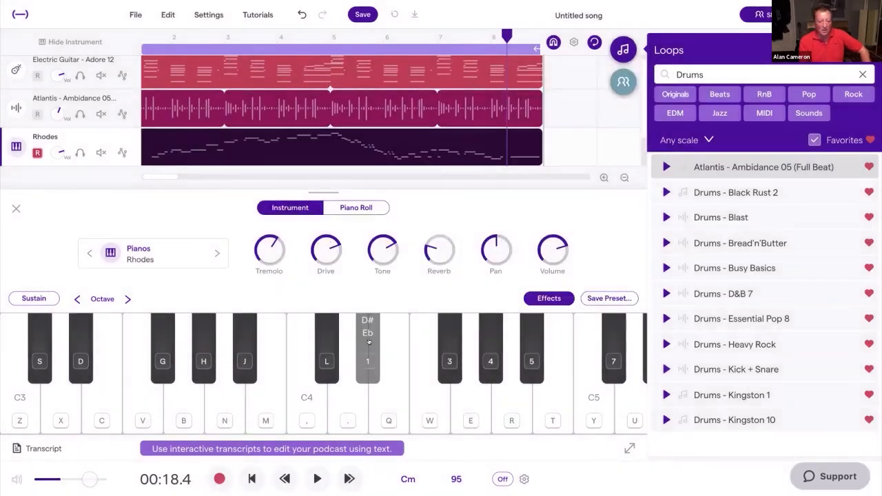
{"action": "left_click", "coordinate": [307, 397]}
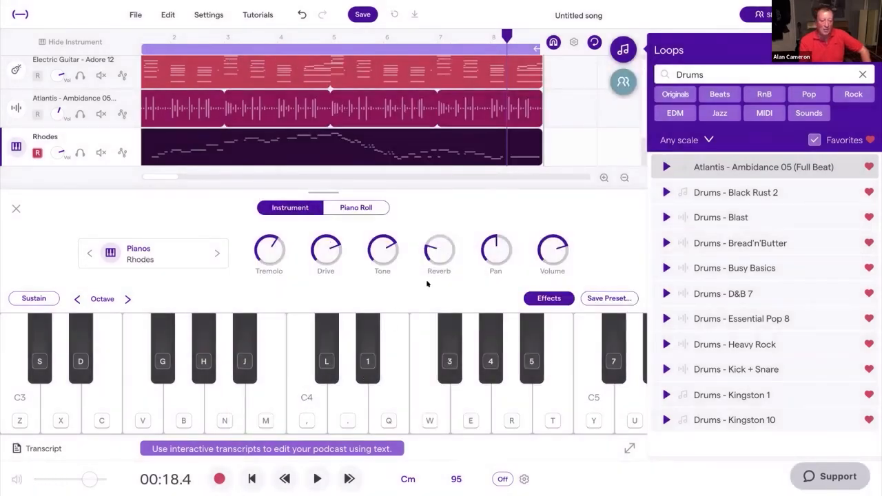
{"action": "left_click_drag", "start_coordinate": [446, 235], "coordinate": [474, 220]}
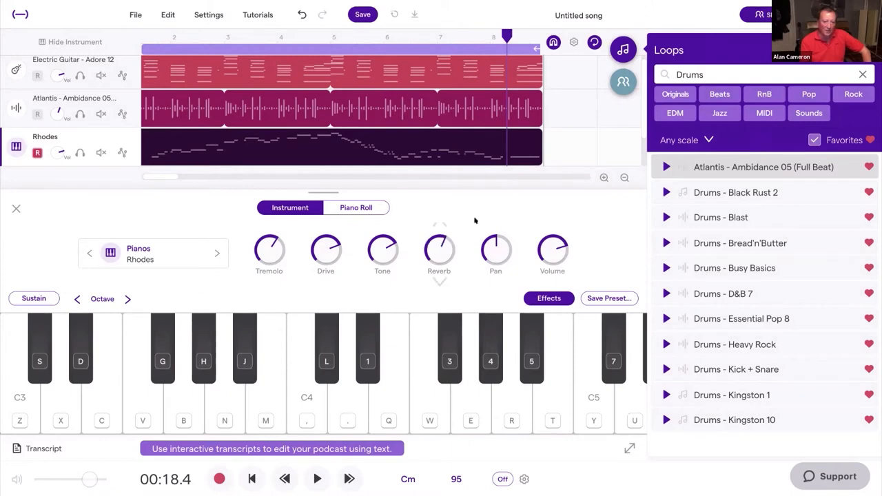
{"action": "left_click", "coordinate": [365, 341]}
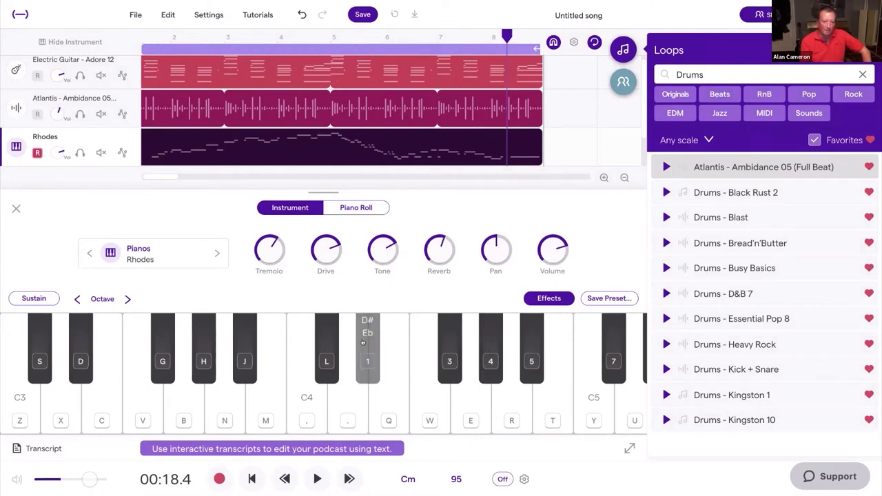
{"action": "left_click", "coordinate": [310, 396]}
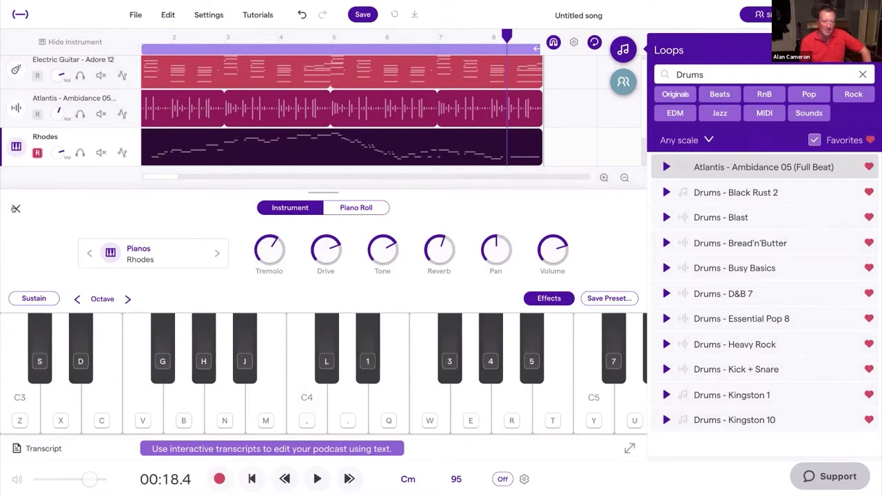
{"action": "left_click", "coordinate": [16, 208]}
- Play the song from the start, slightly lower the Rhodes' reverb and raise its volume during playback, and stop
{"action": "left_click", "coordinate": [252, 479]}
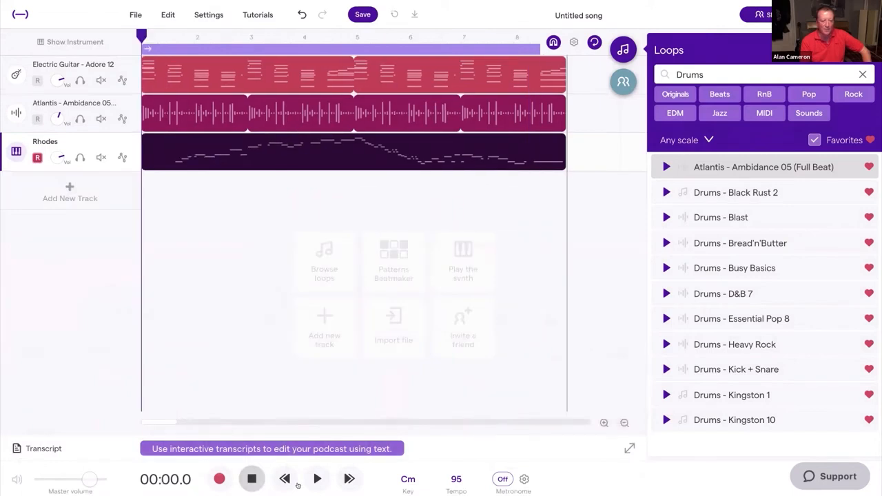
{"action": "left_click", "coordinate": [317, 480]}
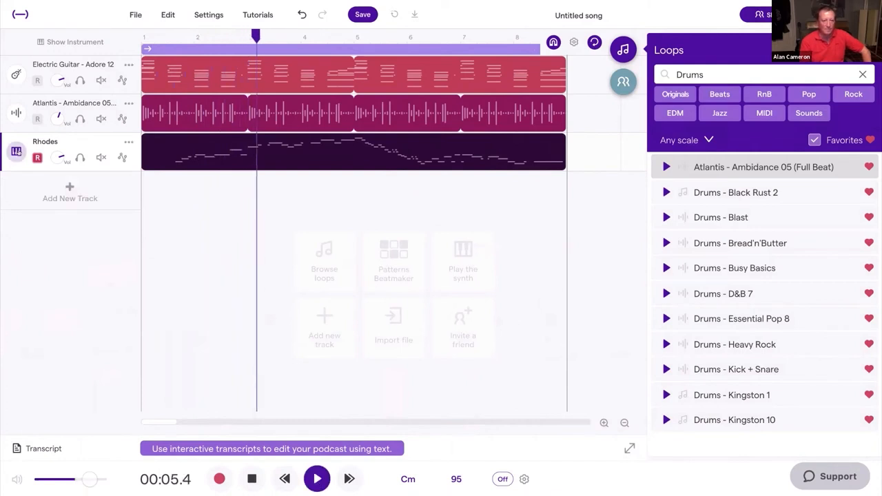
{"action": "left_click", "coordinate": [17, 151]}
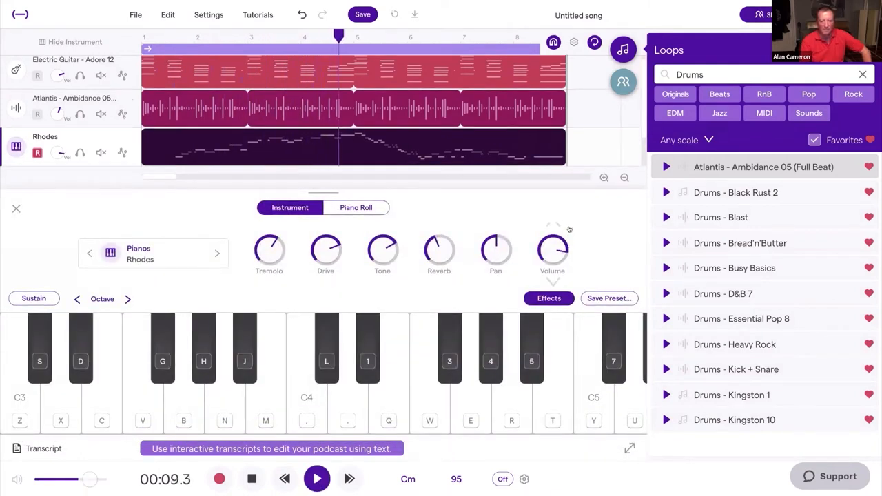
{"action": "left_click", "coordinate": [252, 479]}
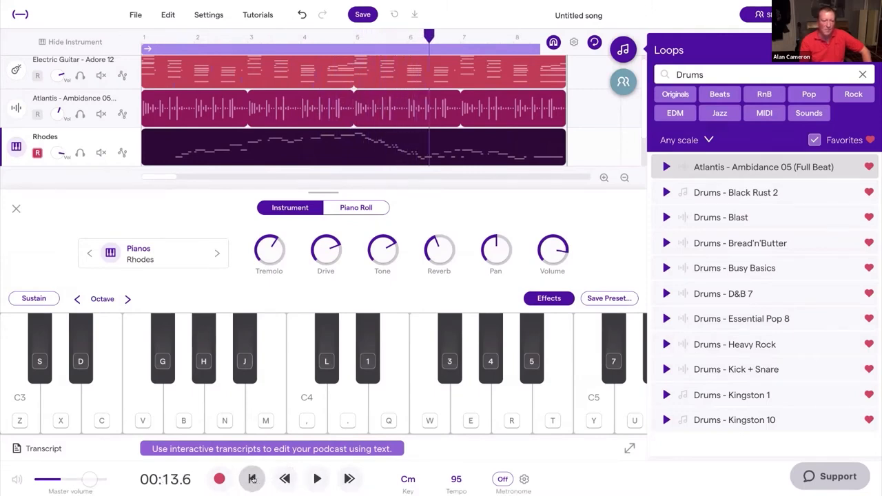
{"action": "left_click", "coordinate": [16, 209]}
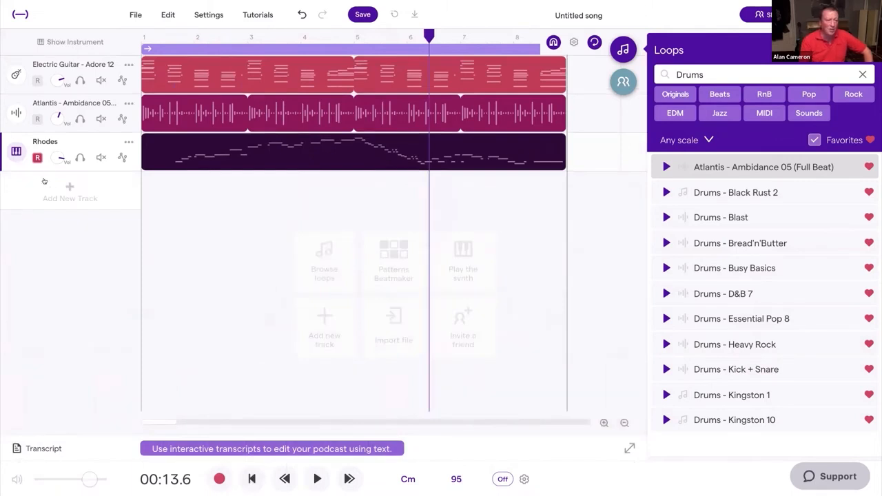
- Mute the Rhodes and Atlantis - Ambidance 05 tracks and add a new guitar and bass track
{"action": "left_click", "coordinate": [101, 157]}
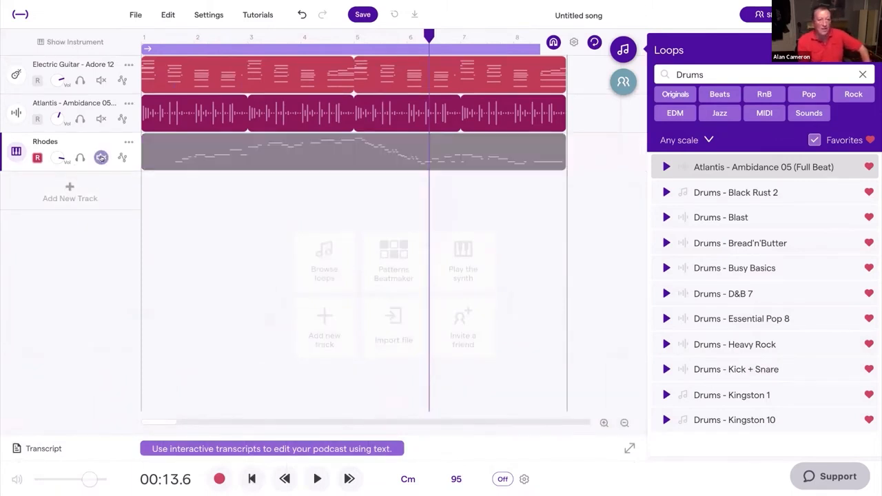
{"action": "left_click", "coordinate": [101, 120]}
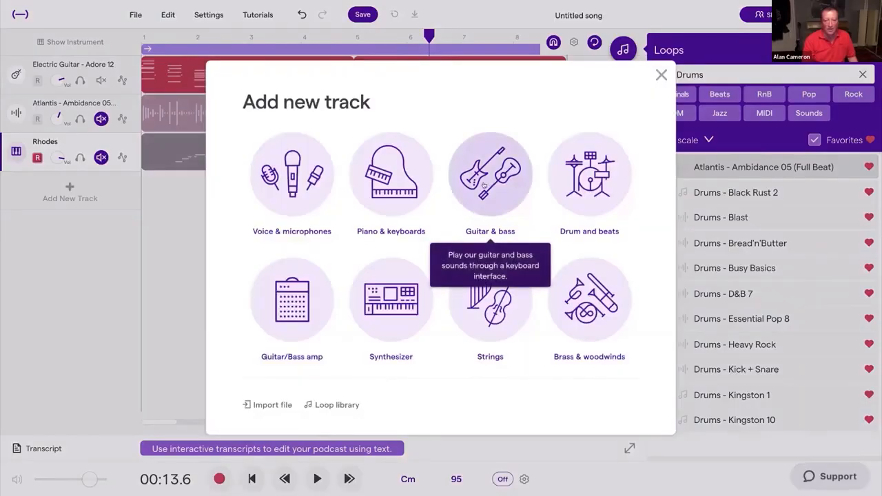
{"action": "left_click", "coordinate": [484, 184]}
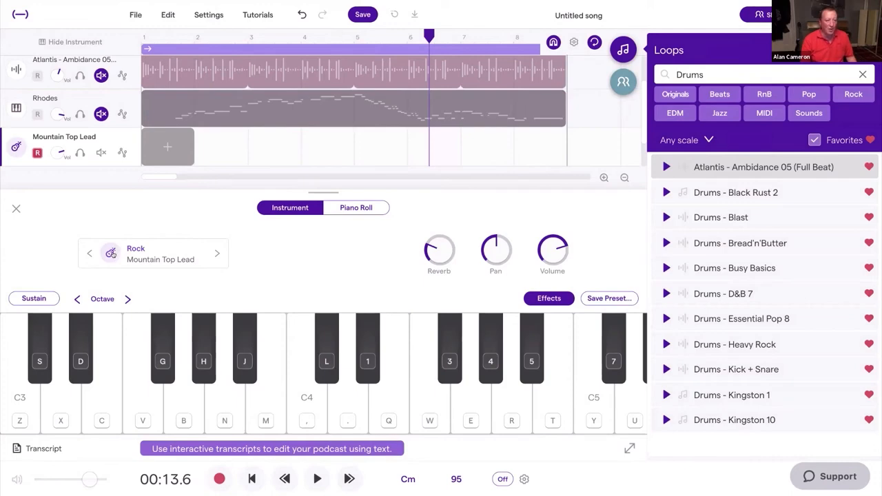
- Set the new track's instrument to the Clean Electric preset from the Bass - Electric group
{"action": "left_click", "coordinate": [112, 253]}
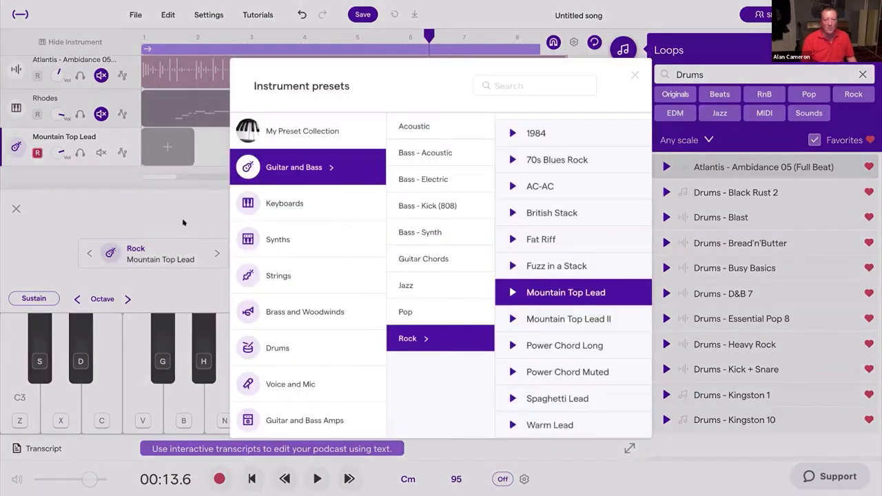
{"action": "left_click", "coordinate": [422, 180]}
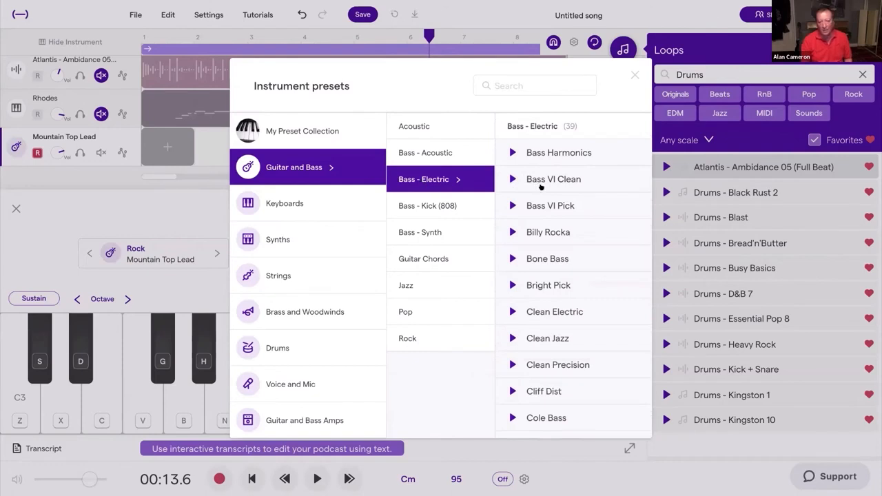
{"action": "left_click", "coordinate": [553, 313]}
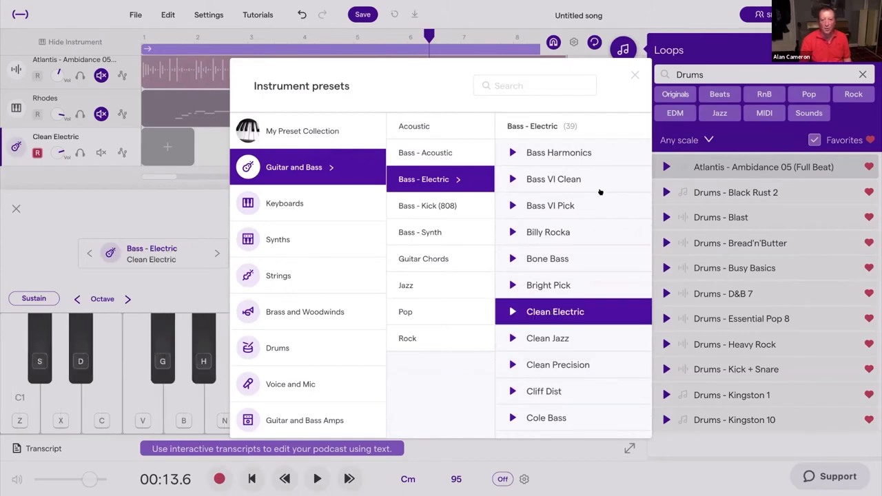
{"action": "left_click", "coordinate": [635, 74]}
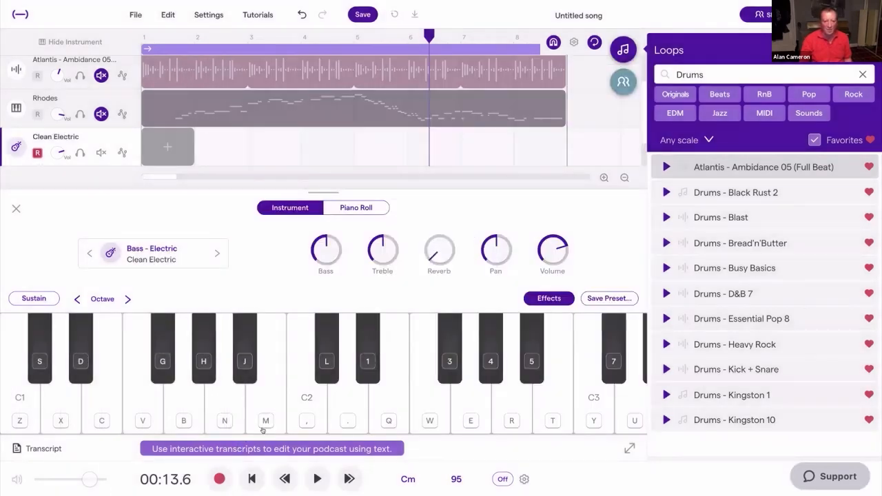
- Audition C, D#, F and G in the Clean Electric bass's lowest octave and raise its reverb to about a third
{"action": "key", "text": "z"}
{"action": "key", "text": "d"}
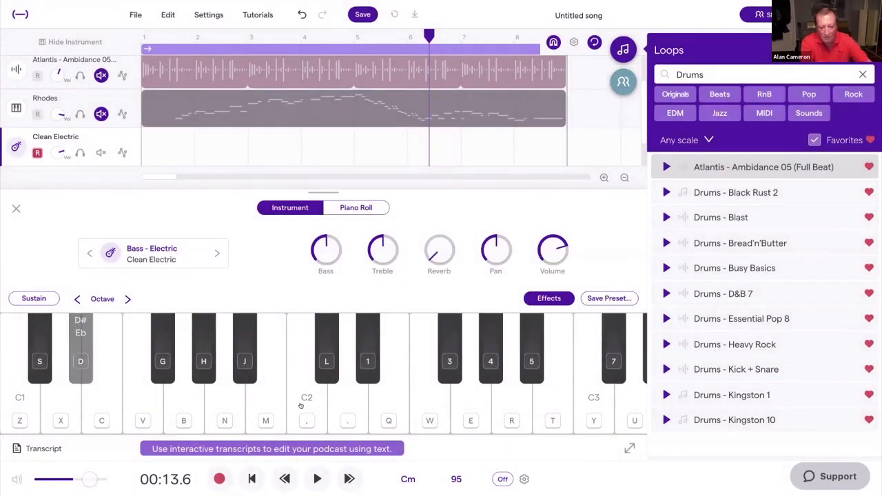
{"action": "key", "text": "v"}
{"action": "key", "text": "b"}
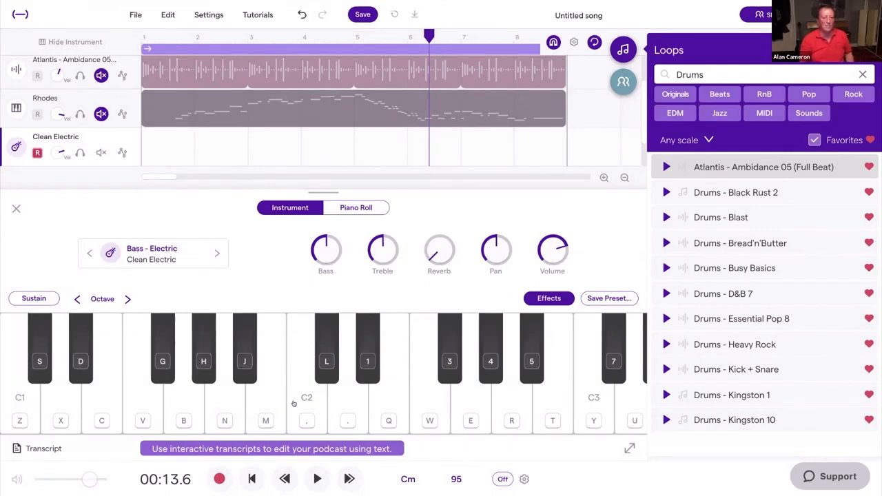
{"action": "left_click_drag", "start_coordinate": [433, 268], "coordinate": [445, 213]}
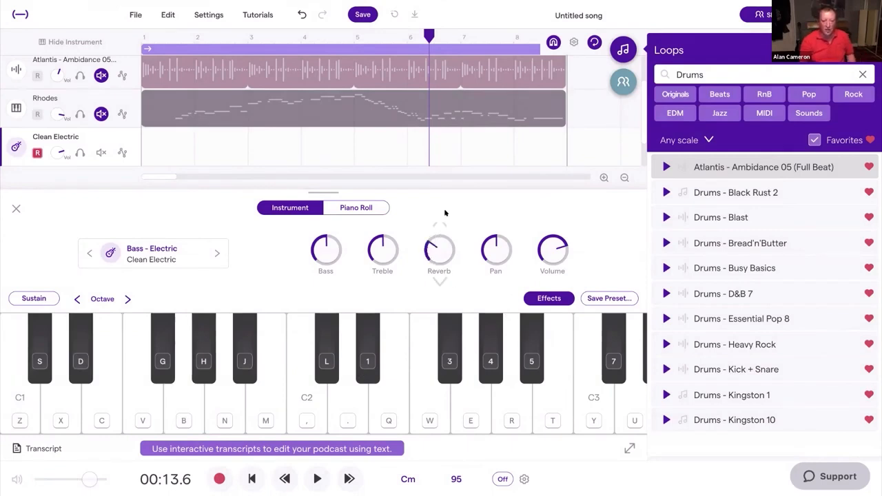
{"action": "key", "text": "z"}
{"action": "key", "text": "z"}
{"action": "key", "text": "v"}
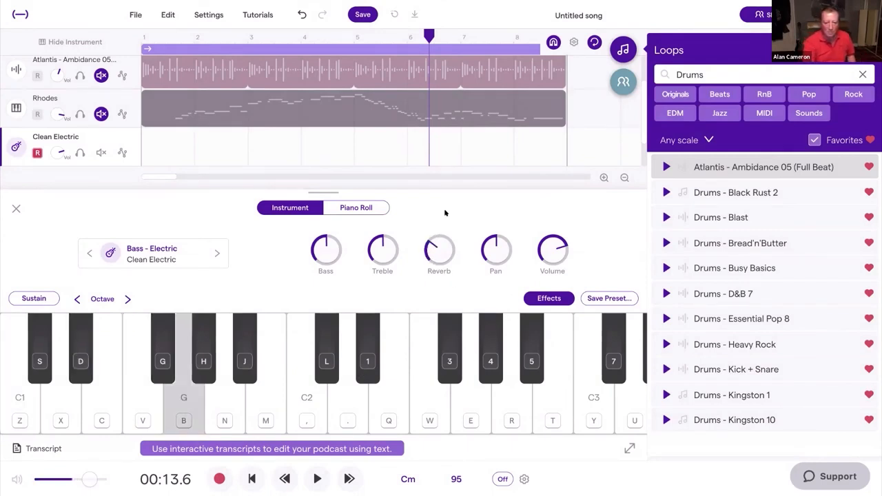
{"action": "key", "text": "b"}
{"action": "key", "text": "v"}
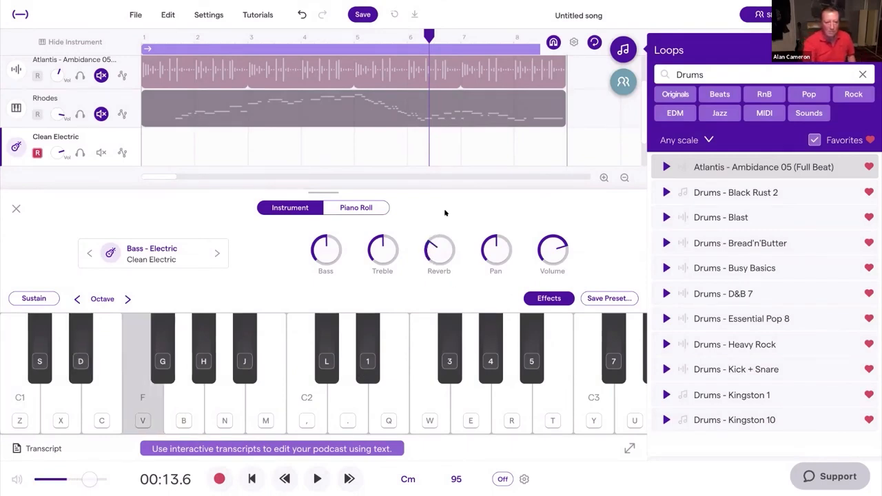
{"action": "left_click", "coordinate": [16, 208]}
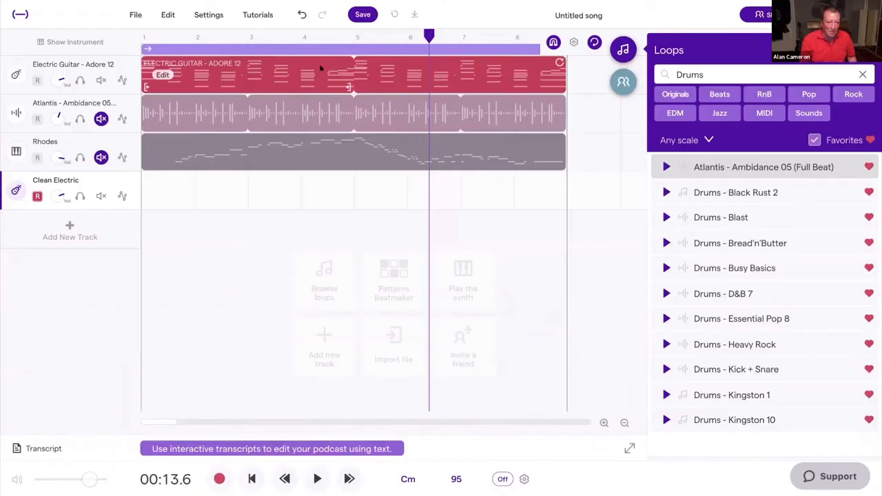
- Copy the Electric Guitar - Adore 12 region onto the Clean Electric track from the song's start and open the copy in the piano roll
{"action": "left_click", "coordinate": [320, 68]}
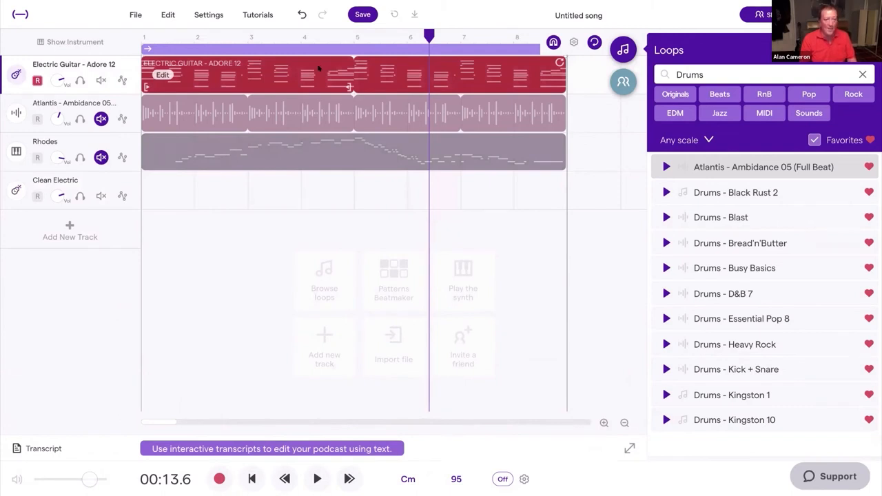
{"action": "left_click_drag", "start_coordinate": [429, 36], "coordinate": [146, 50]}
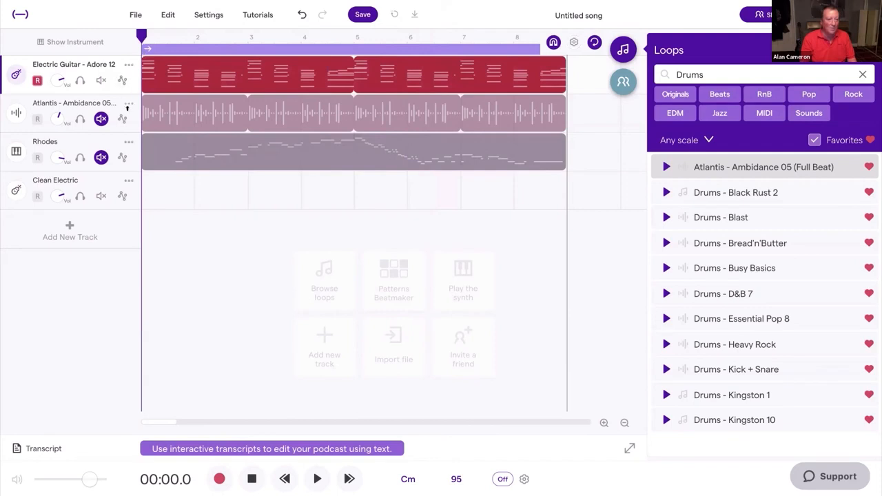
{"action": "left_click", "coordinate": [101, 185]}
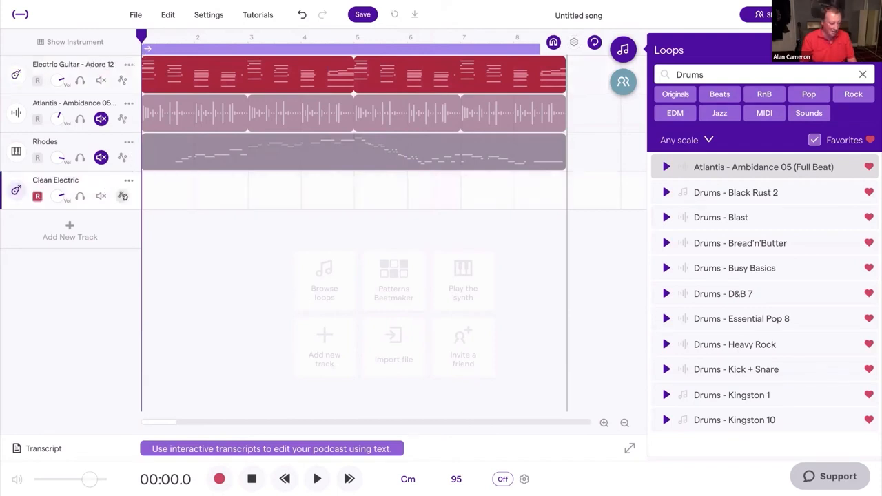
{"action": "left_click", "coordinate": [123, 197]}
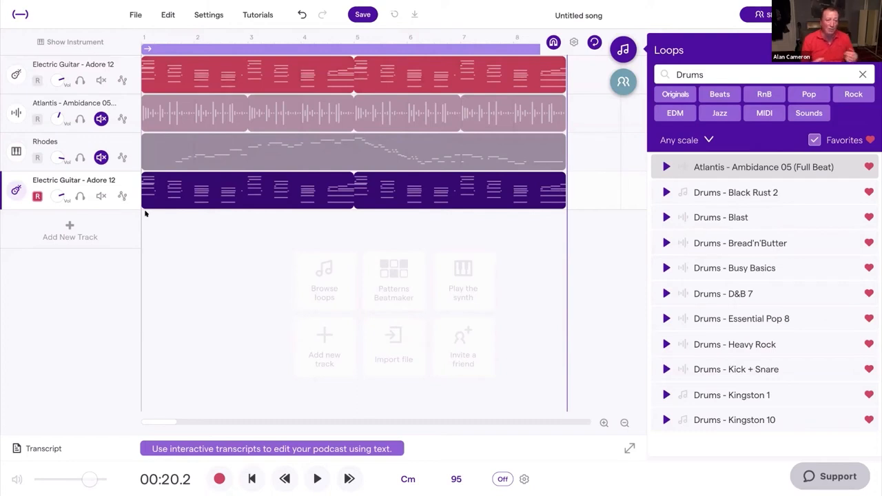
{"action": "mouse_move", "coordinate": [240, 195]}
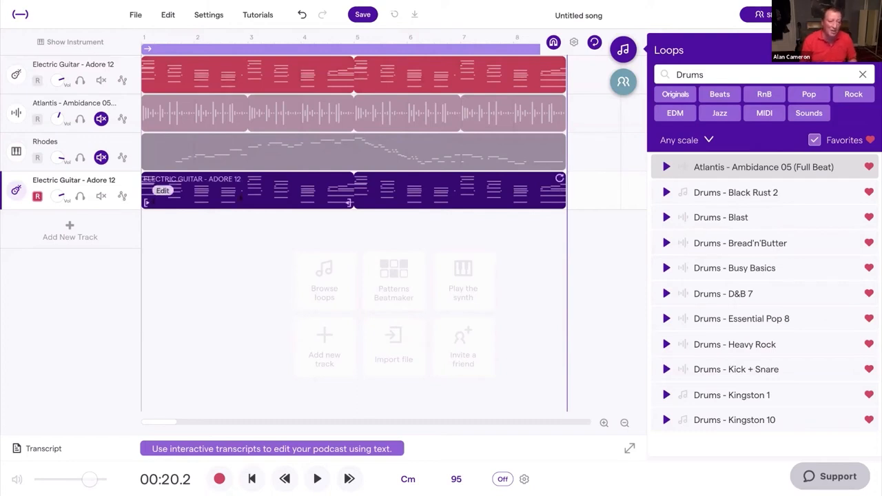
{"action": "double_click", "coordinate": [241, 190]}
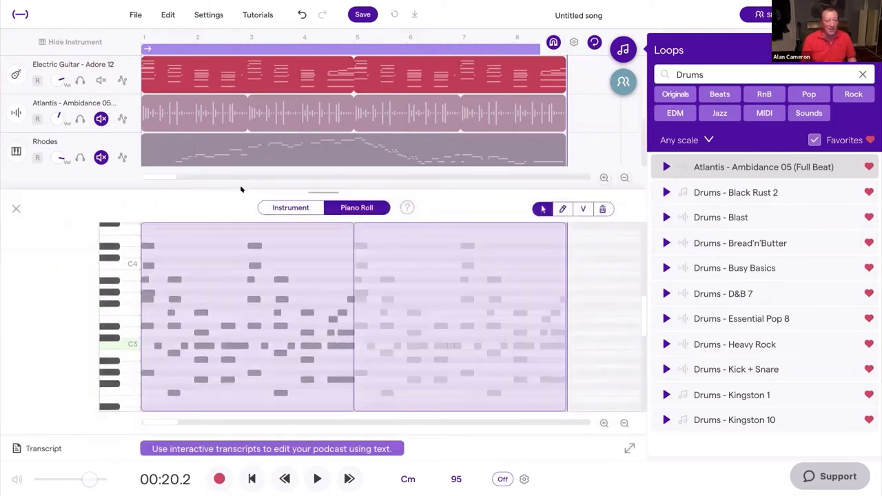
- Delete all notes above C3 from the first copied guitar region in the bass track's piano roll
{"action": "left_click_drag", "start_coordinate": [148, 239], "coordinate": [351, 343]}
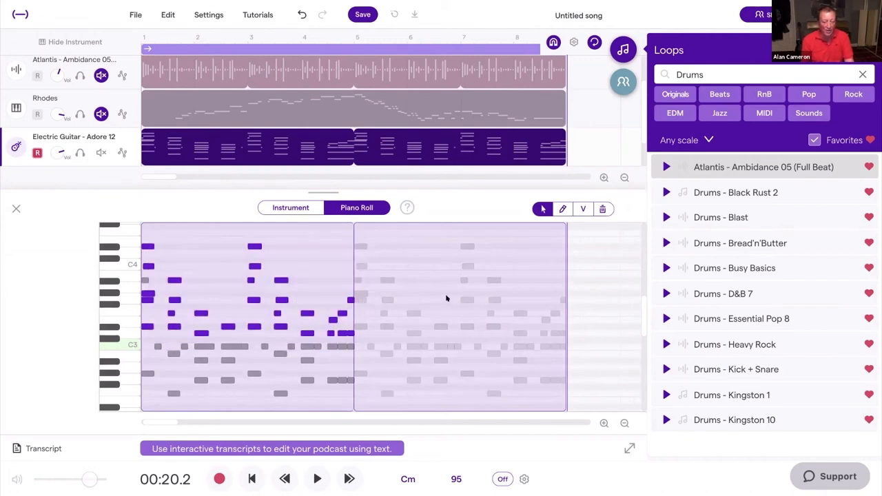
{"action": "key", "text": "Delete"}
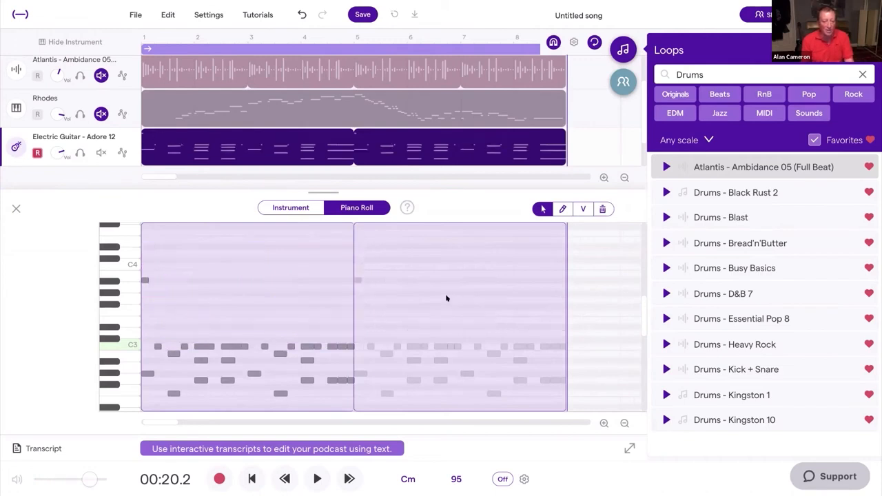
{"action": "left_click", "coordinate": [144, 280]}
{"action": "key", "text": "Delete"}
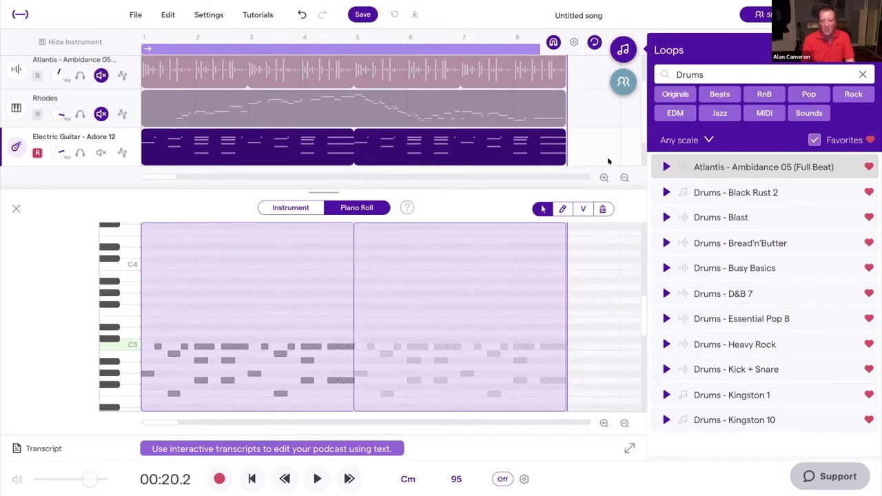
- Hide the loop library and shorten the playback loop range so it ends at bar 5
{"action": "scroll", "coordinate": [608, 161], "scroll_direction": "up", "scroll_amount": 1}
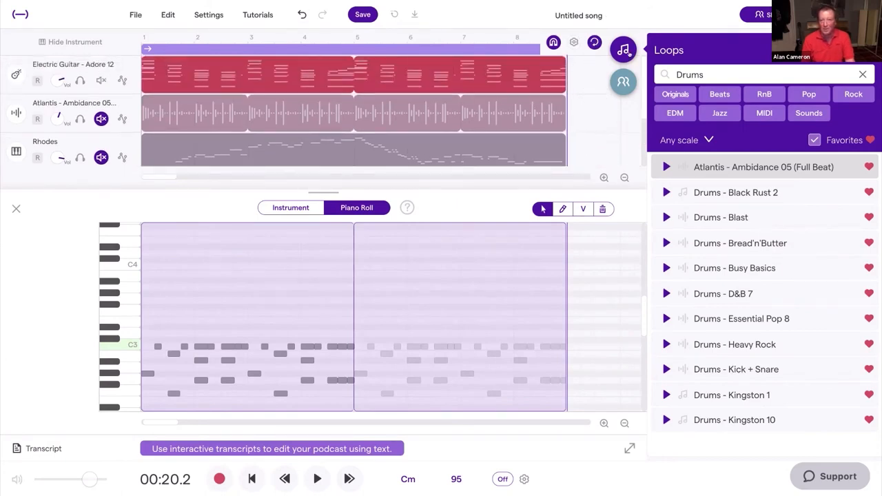
{"action": "left_click", "coordinate": [623, 49]}
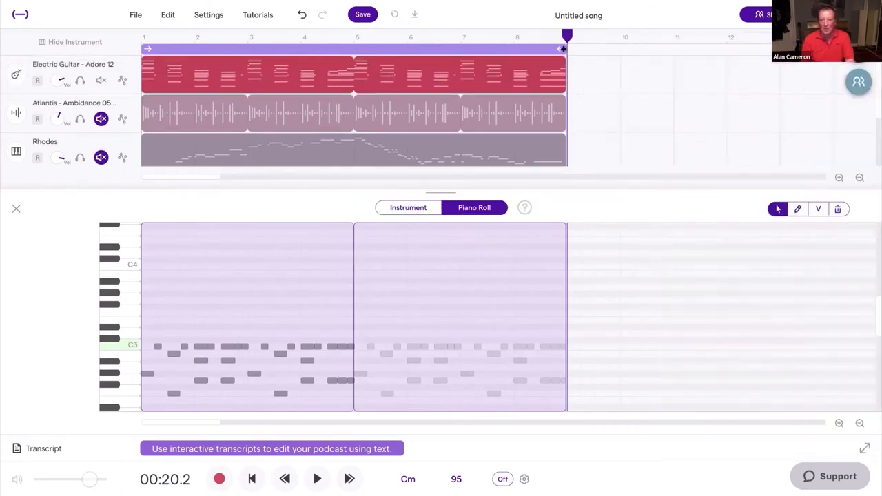
{"action": "left_click_drag", "start_coordinate": [563, 49], "coordinate": [356, 44]}
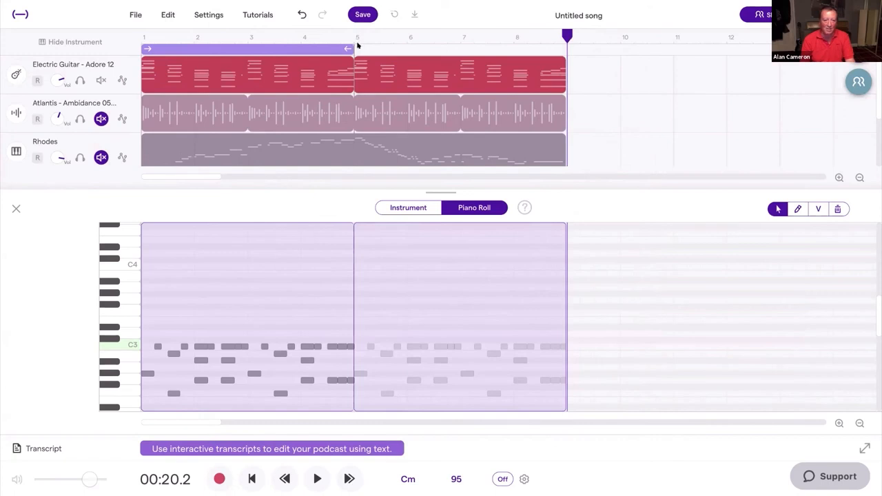
- Delete the C3, B2 and Bb2 notes across bars 1 to 4 of the bass region
{"action": "left_click", "coordinate": [839, 424]}
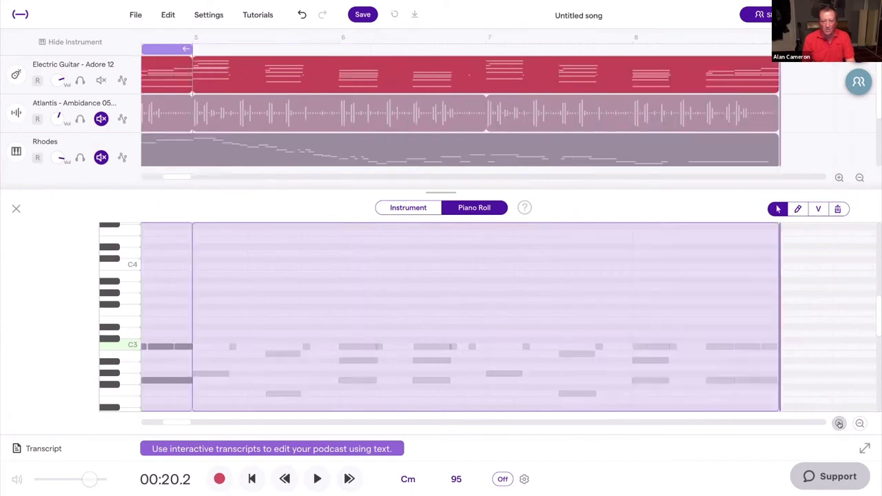
{"action": "left_click_drag", "start_coordinate": [176, 423], "coordinate": [145, 422]}
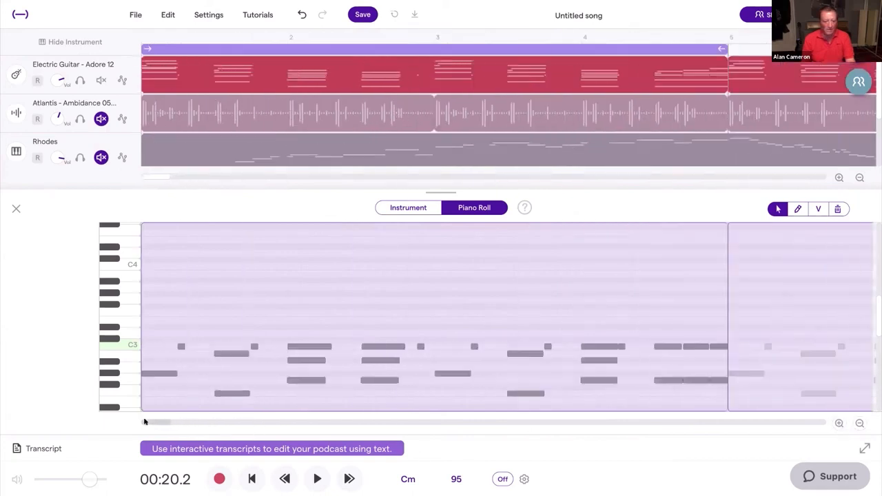
{"action": "left_click", "coordinate": [181, 347]}
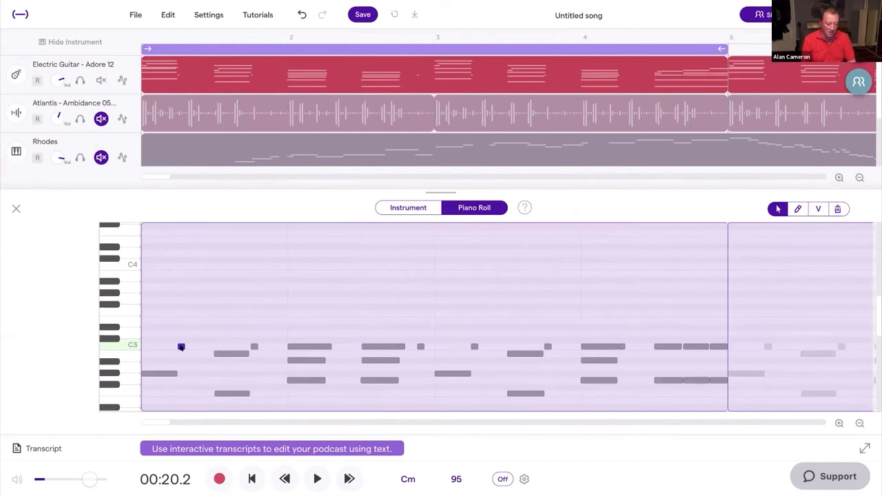
{"action": "key", "text": "Delete"}
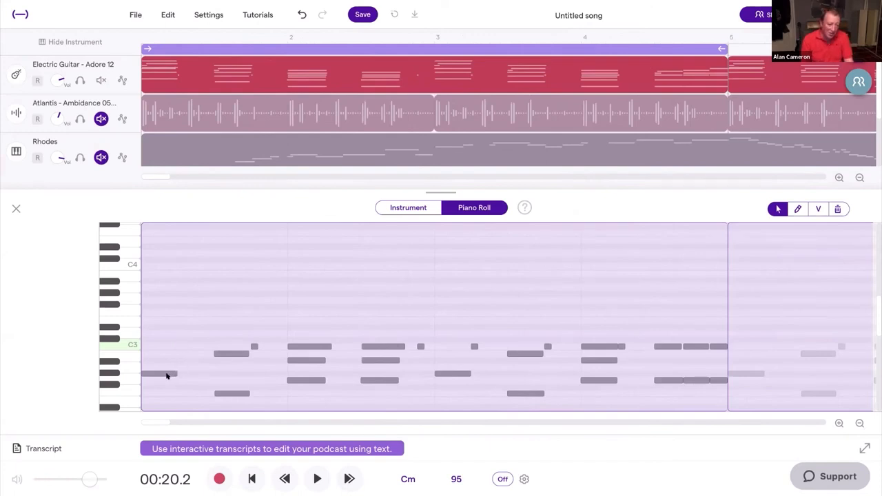
{"action": "left_click", "coordinate": [167, 376]}
{"action": "left_click", "coordinate": [168, 376]}
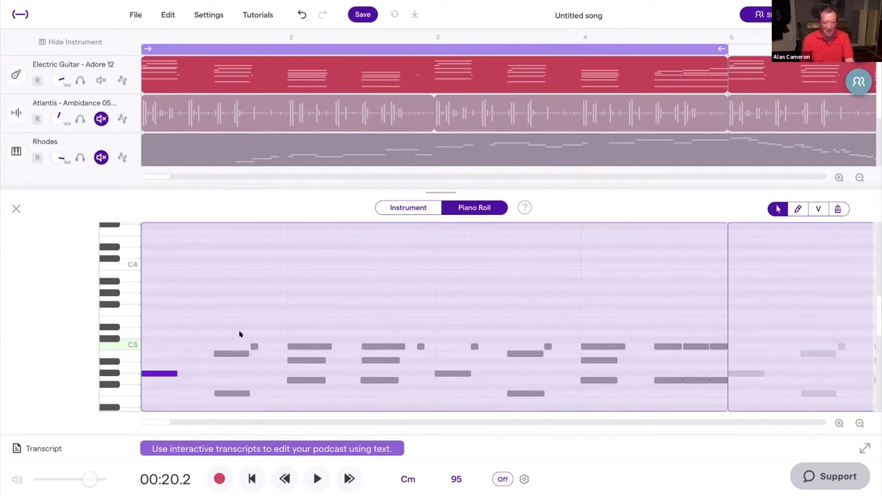
{"action": "left_click_drag", "start_coordinate": [215, 335], "coordinate": [730, 361]}
{"action": "key", "text": "Delete"}
{"action": "key", "text": "Delete"}
{"action": "key", "text": "Delete"}
- Remove the G2 notes in bars 2 and 4, keeping only the C2 notes beneath them
{"action": "scroll", "coordinate": [504, 274], "scroll_direction": "down", "scroll_amount": 3}
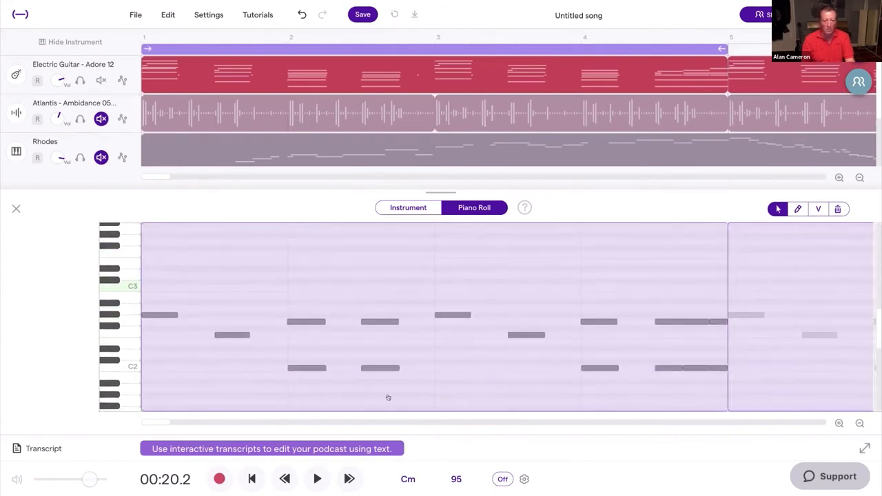
{"action": "left_click_drag", "start_coordinate": [273, 307], "coordinate": [406, 345]}
{"action": "key", "text": "Delete"}
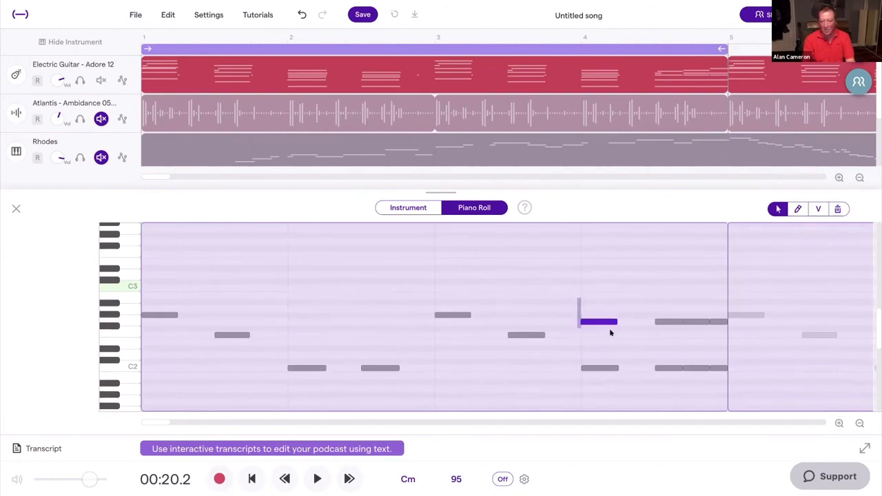
{"action": "left_click_drag", "start_coordinate": [610, 330], "coordinate": [697, 338]}
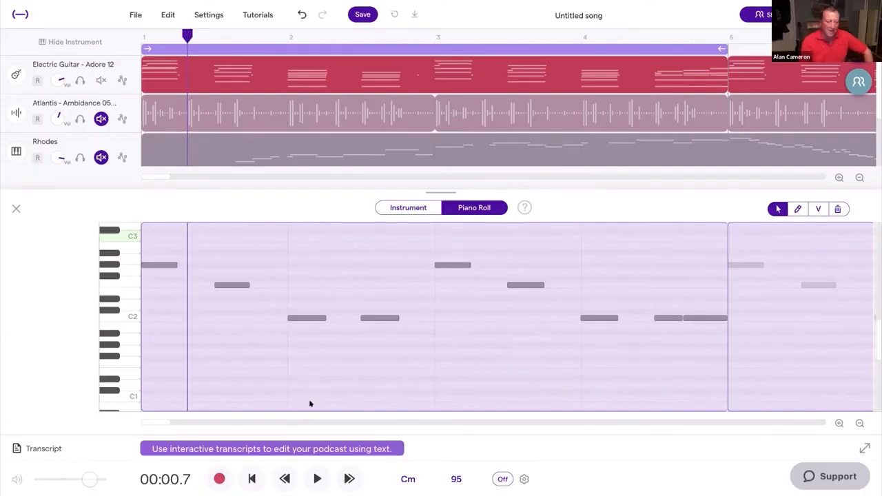
- Transpose the opening Ab2 note and all remaining bass notes down one octave, and end the playback check
{"action": "left_click", "coordinate": [165, 267]}
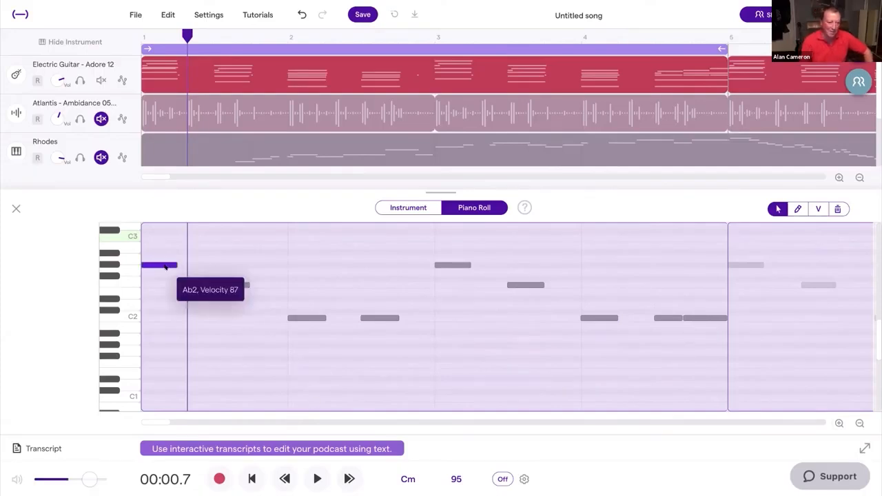
{"action": "mouse_move", "coordinate": [164, 269]}
{"action": "left_mouse_down"}
{"action": "mouse_move", "coordinate": [151, 360]}
{"action": "mouse_move", "coordinate": [163, 357]}
{"action": "mouse_move", "coordinate": [164, 366]}
{"action": "mouse_move", "coordinate": [163, 346]}
{"action": "left_mouse_up"}
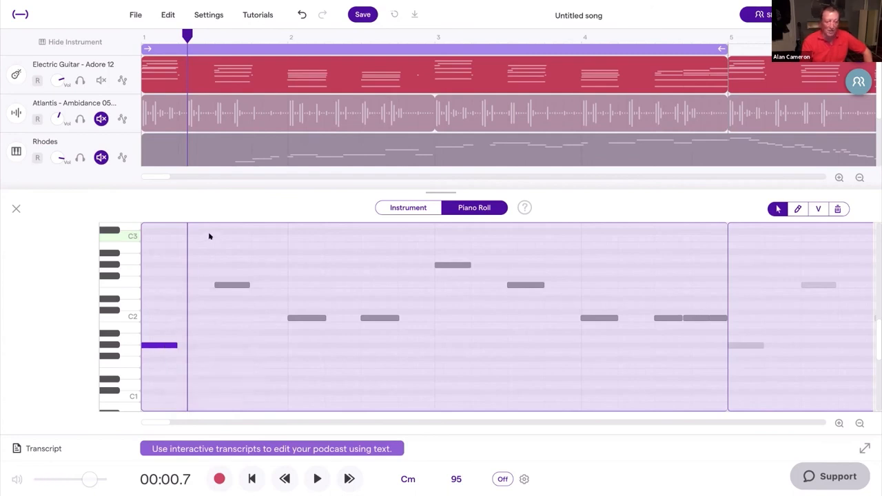
{"action": "left_click_drag", "start_coordinate": [210, 232], "coordinate": [723, 388]}
{"action": "mouse_move", "coordinate": [229, 293]}
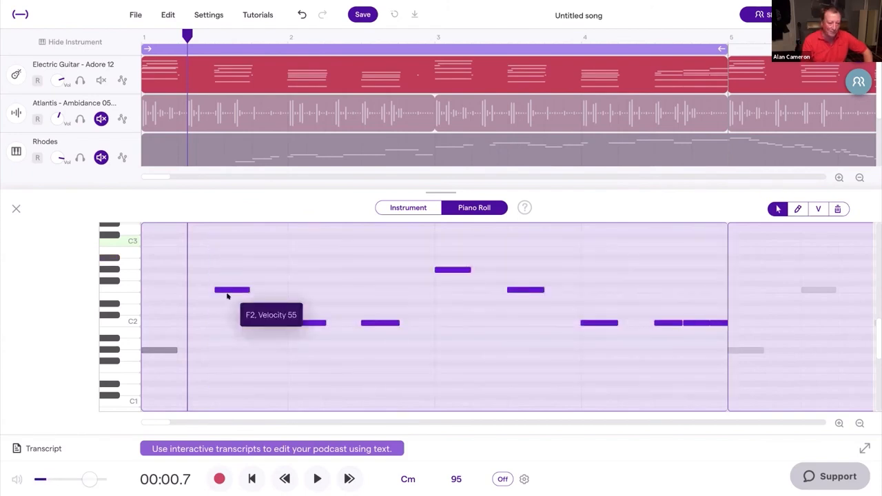
{"action": "left_click_drag", "start_coordinate": [227, 296], "coordinate": [234, 368]}
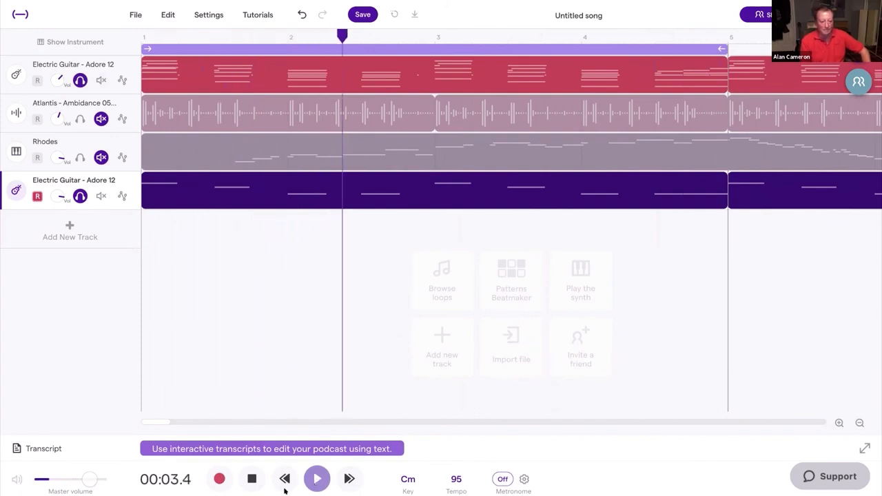
{"action": "left_click", "coordinate": [252, 478]}
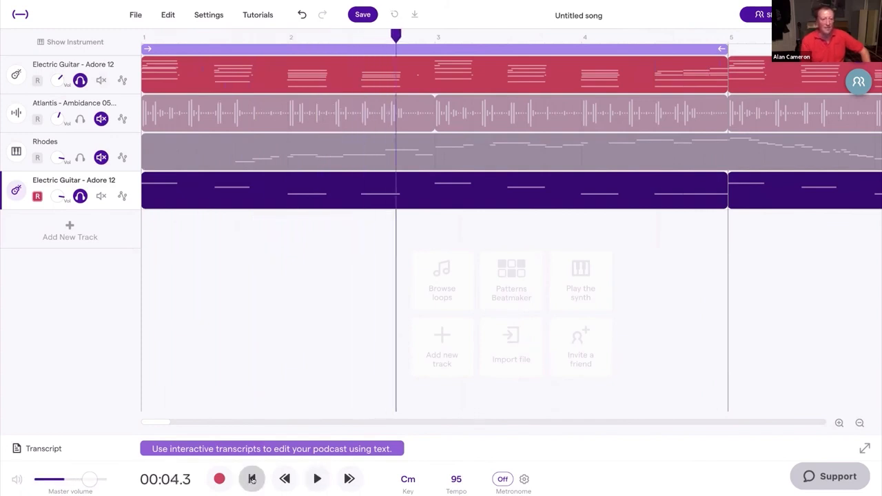
- Draw passing notes in bars 1 and 2 of the bass region: G1, Eb1, D1, Bb0, Eb1 and G1
{"action": "double_click", "coordinate": [273, 196]}
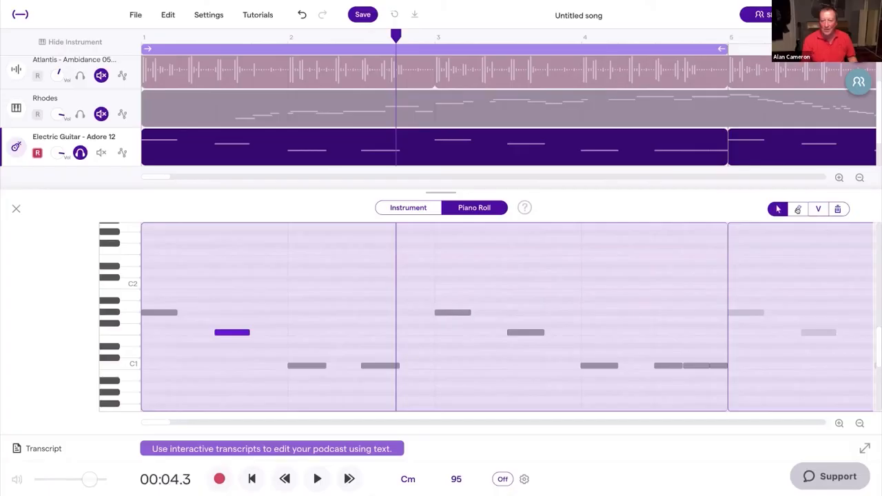
{"action": "left_click", "coordinate": [798, 209]}
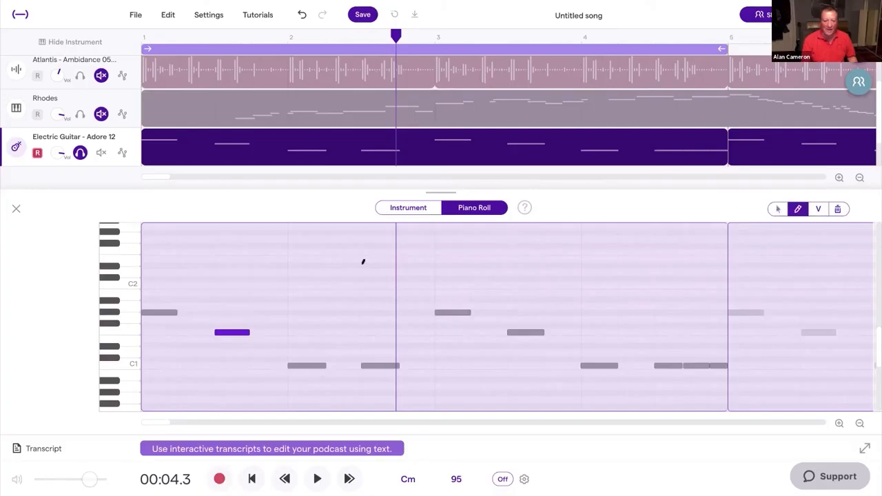
{"action": "left_click", "coordinate": [180, 317]}
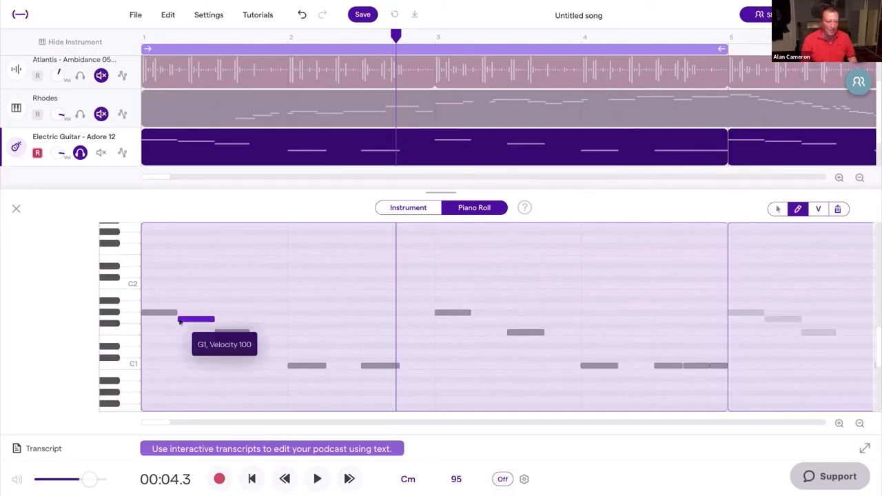
{"action": "left_click", "coordinate": [307, 366]}
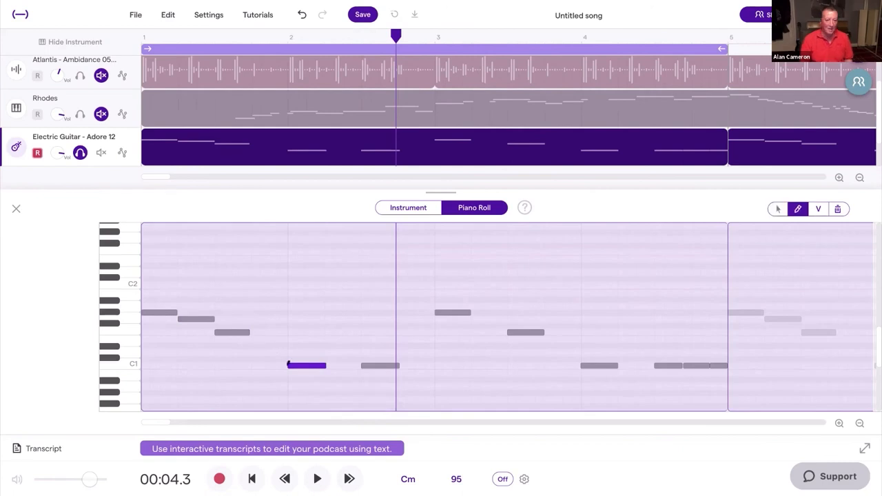
{"action": "left_click", "coordinate": [278, 353]}
{"action": "left_click", "coordinate": [344, 379]}
{"action": "left_click", "coordinate": [407, 345]}
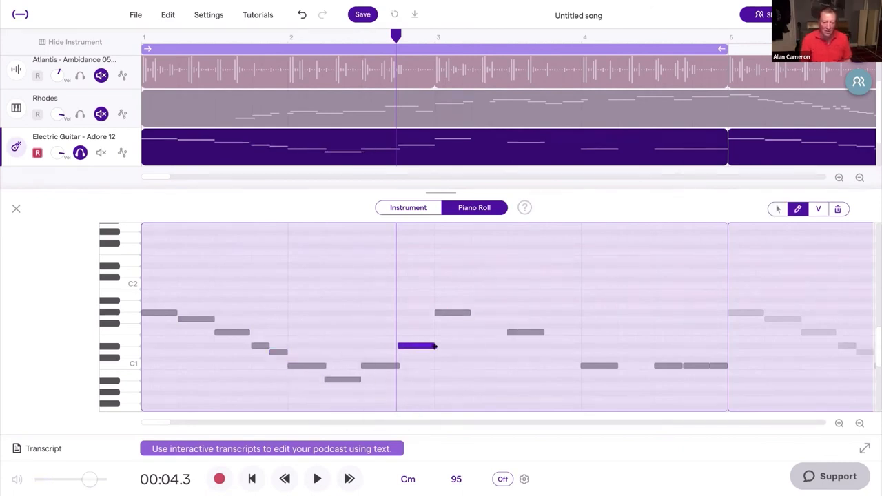
{"action": "left_click", "coordinate": [425, 319]}
- Draw passing notes in bars 3 and 4 of the bass region: G1, Eb1, Eb1, D1 and Bb0
{"action": "left_click", "coordinate": [481, 318]}
{"action": "left_click", "coordinate": [498, 345]}
{"action": "left_click", "coordinate": [553, 345]}
{"action": "left_click", "coordinate": [572, 352]}
{"action": "left_click", "coordinate": [627, 379]}
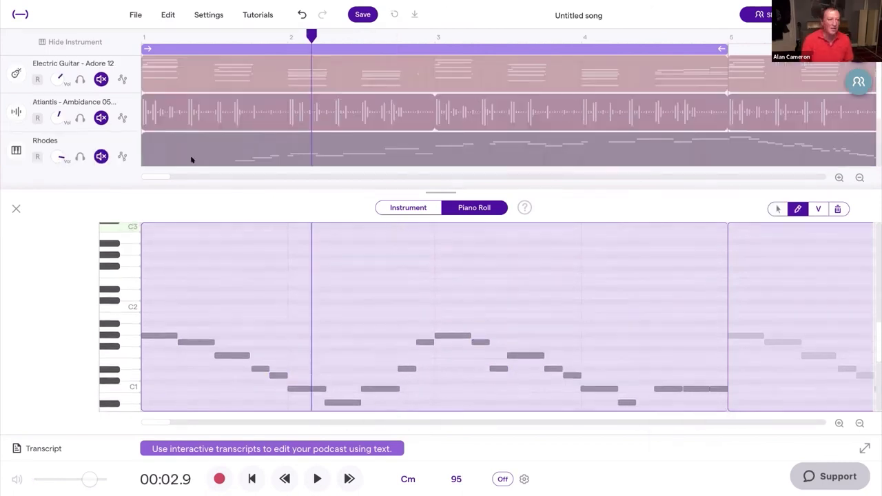
- Play the song while soloing the guitar, Atlantis - Ambidance 05 and Rhodes tracks alongside the bass, and close the piano roll
{"action": "left_click", "coordinate": [81, 81]}
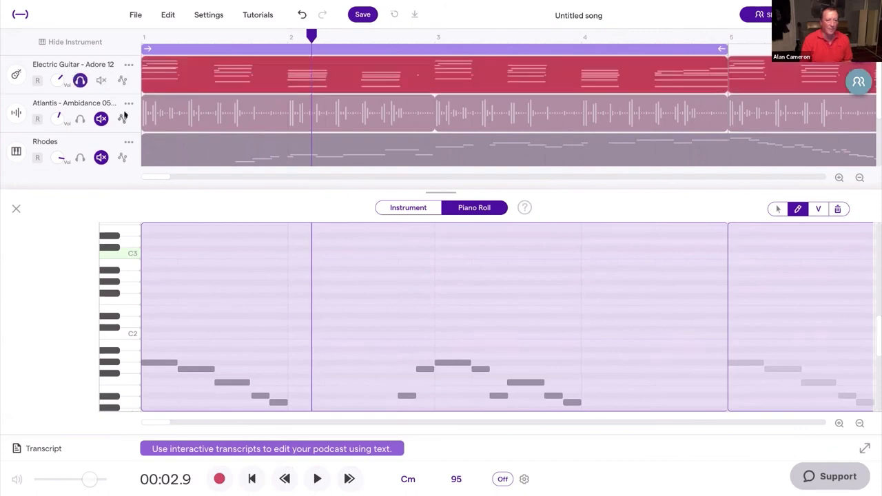
{"action": "left_click", "coordinate": [317, 479]}
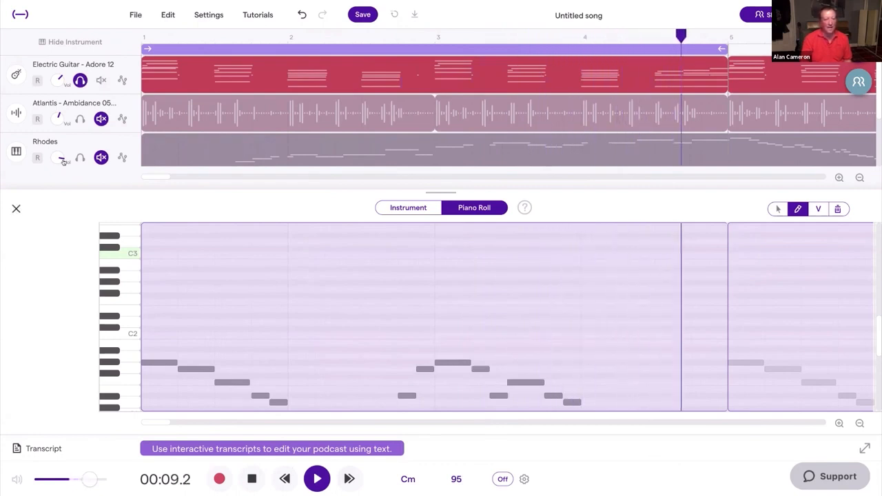
{"action": "left_click", "coordinate": [81, 119]}
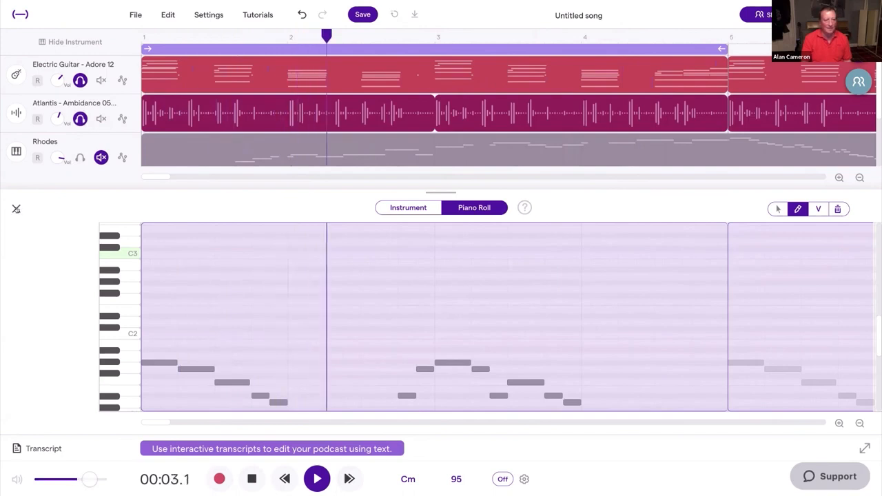
{"action": "left_click", "coordinate": [17, 208]}
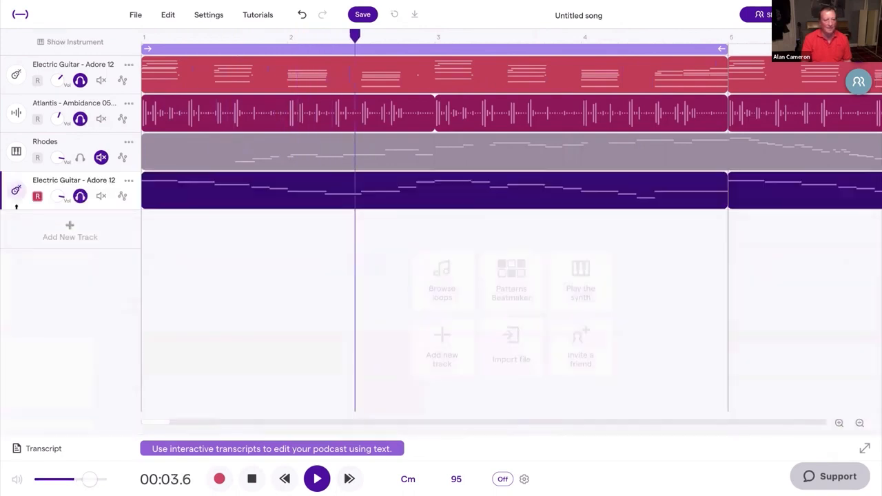
{"action": "left_click", "coordinate": [81, 158]}
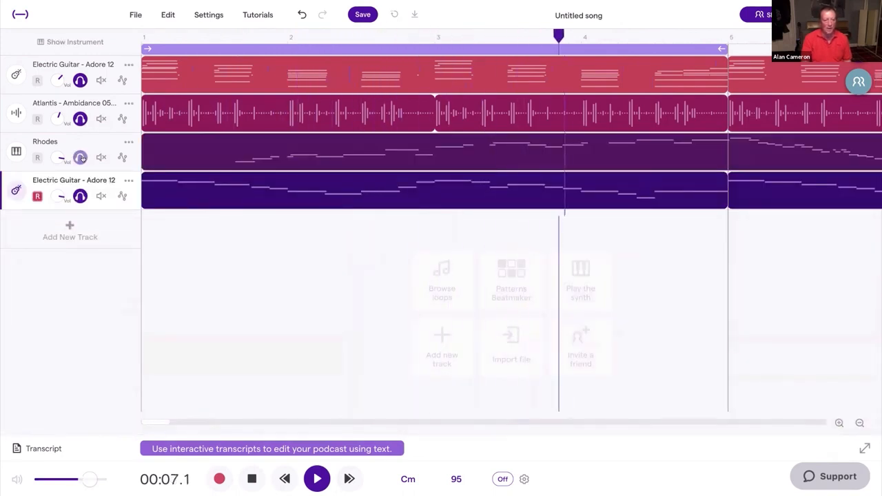
{"action": "left_click", "coordinate": [252, 478]}
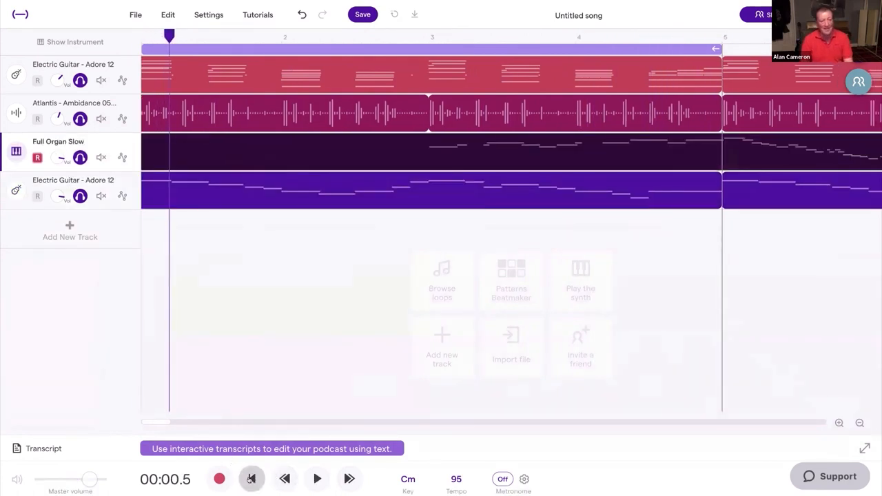
- Play the mix from the start with the Full Organ Slow track, and stop in bar 2
{"action": "left_click", "coordinate": [251, 478]}
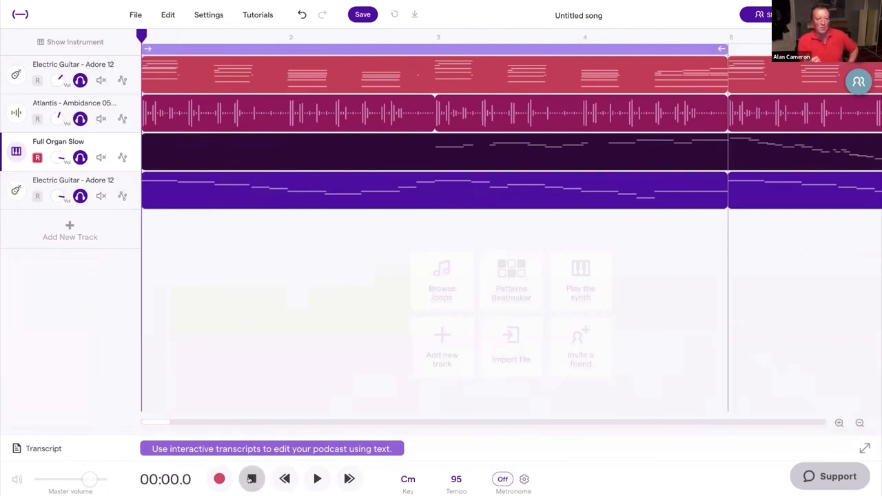
{"action": "left_click", "coordinate": [317, 480]}
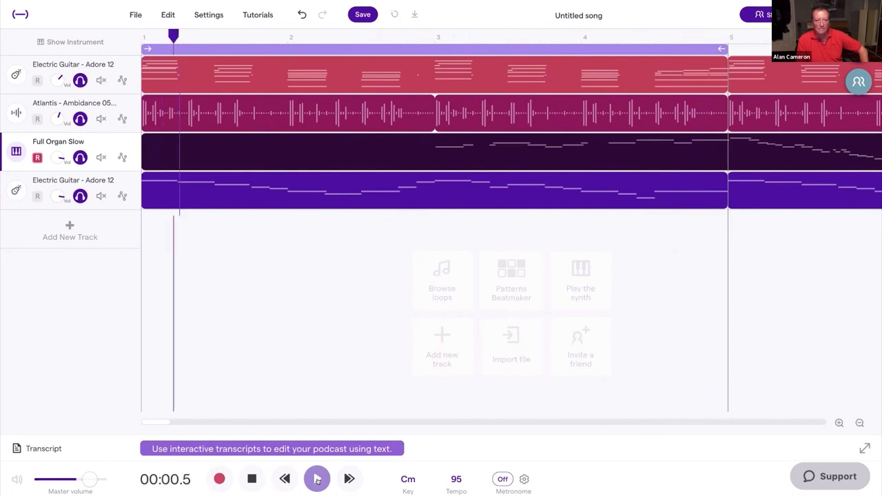
{"action": "left_click", "coordinate": [252, 480]}
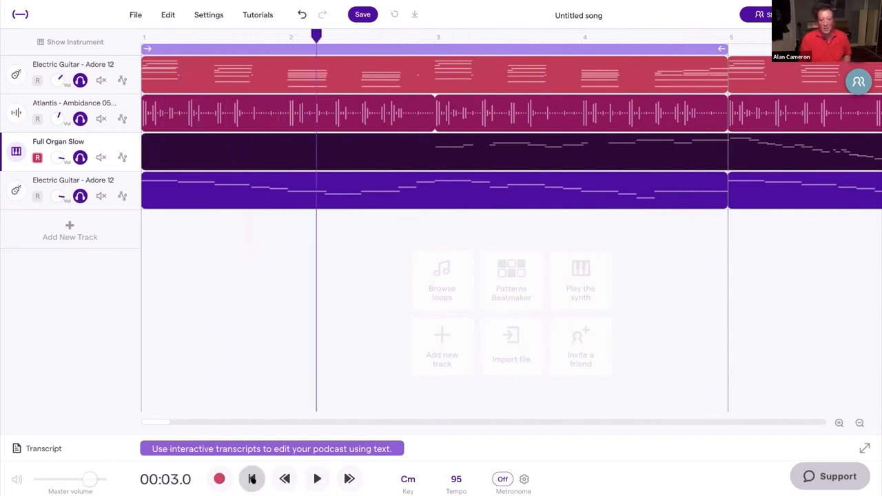